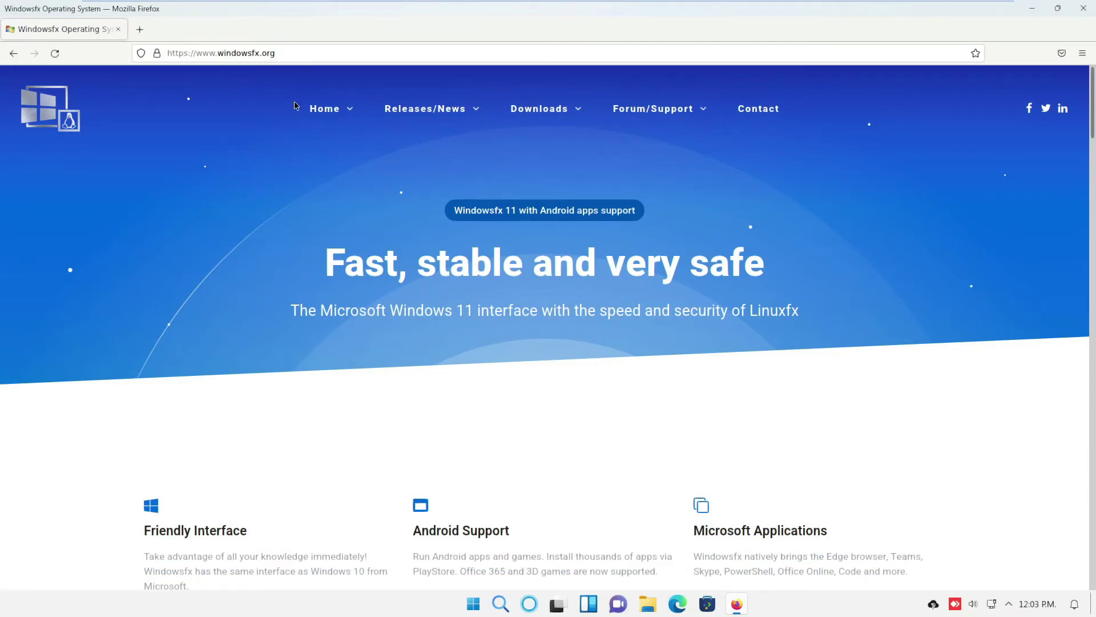
- Open the Free Edition (x86-64 bits) download page and go to its SourceForge download files
mouse_move(542, 113)
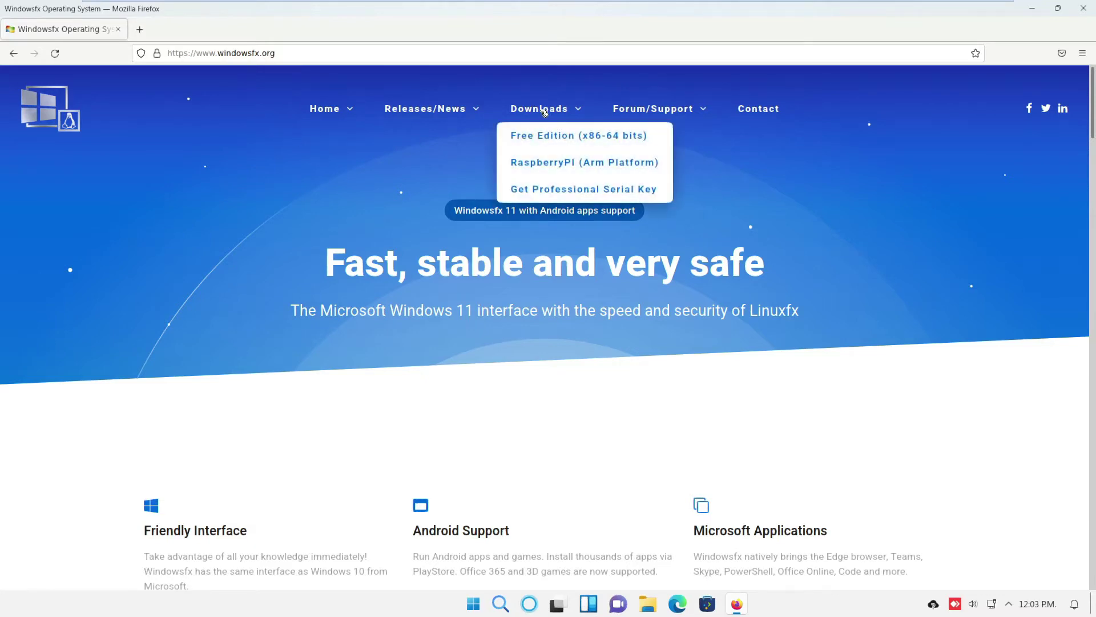
click(539, 138)
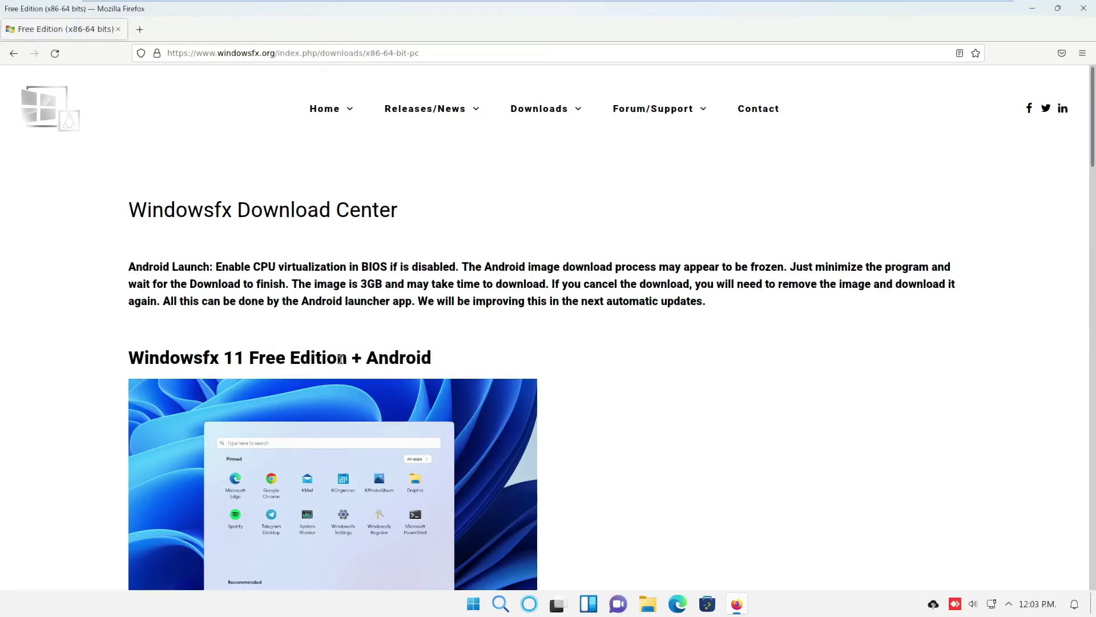
scroll(552, 362, down, 5)
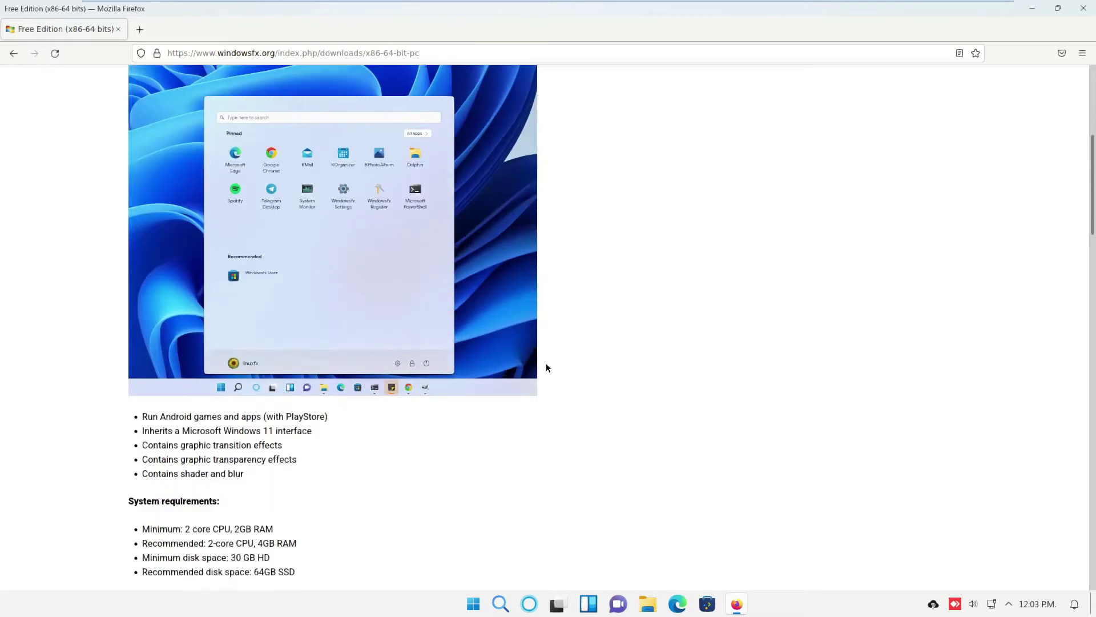
scroll(546, 368, down, 2)
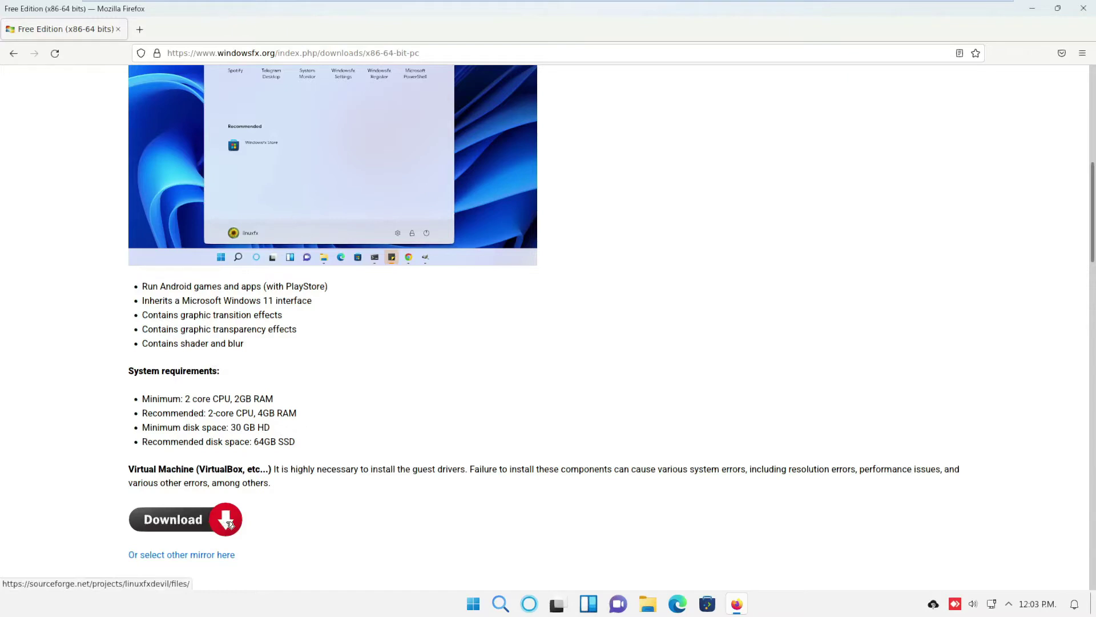
click(227, 522)
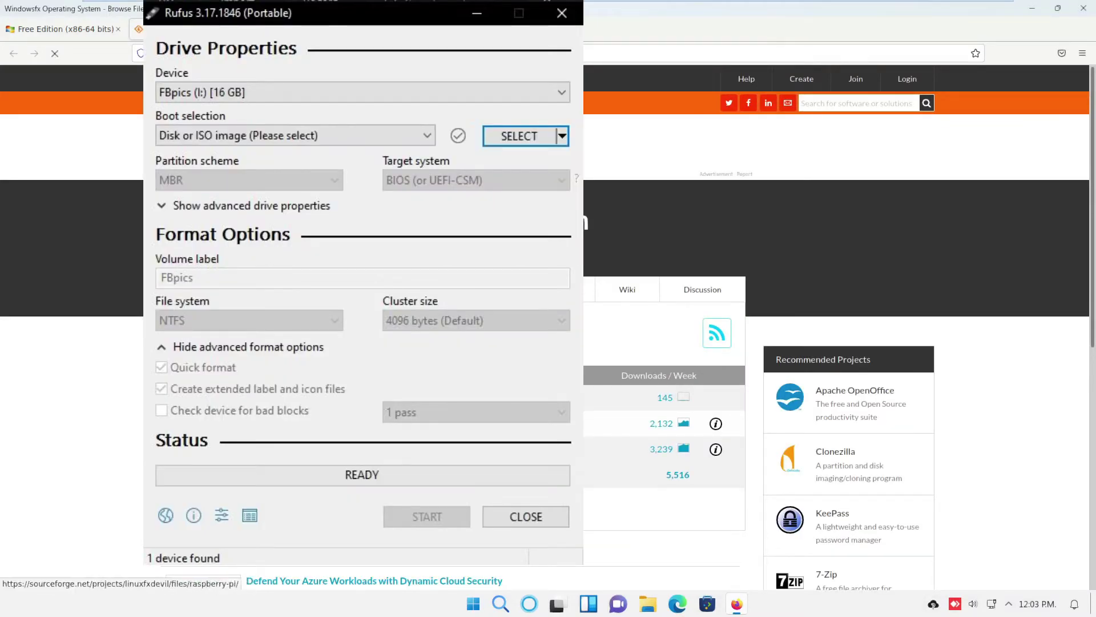
- Download fx-11.0-androidsupport-windows11-theme.iso from SourceForge, saving the file instead of opening it
key(alt+F4)
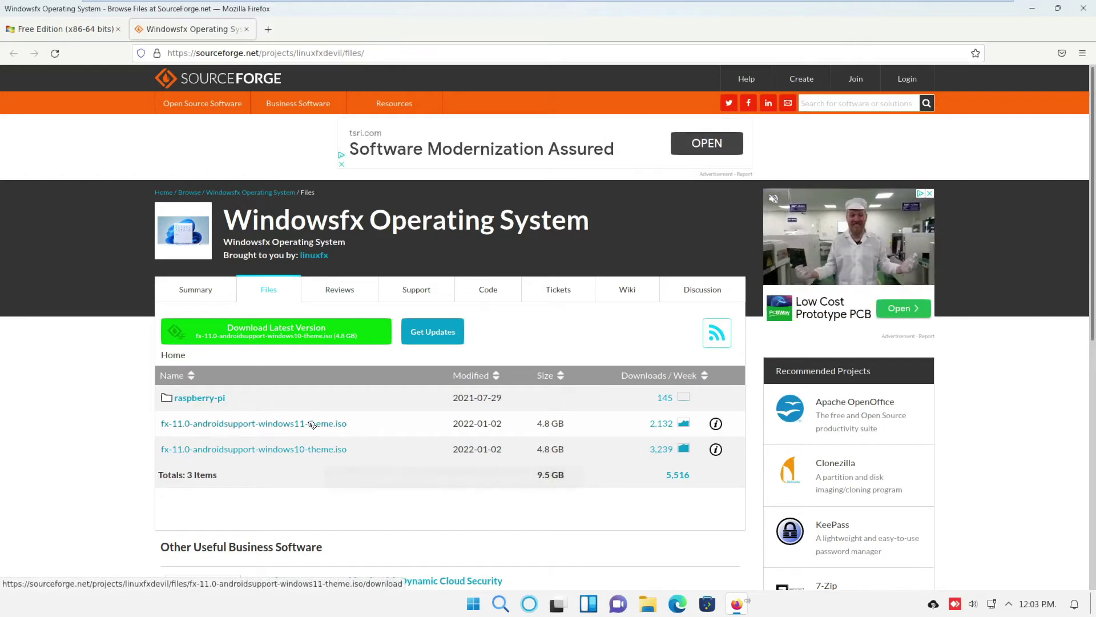
click(313, 424)
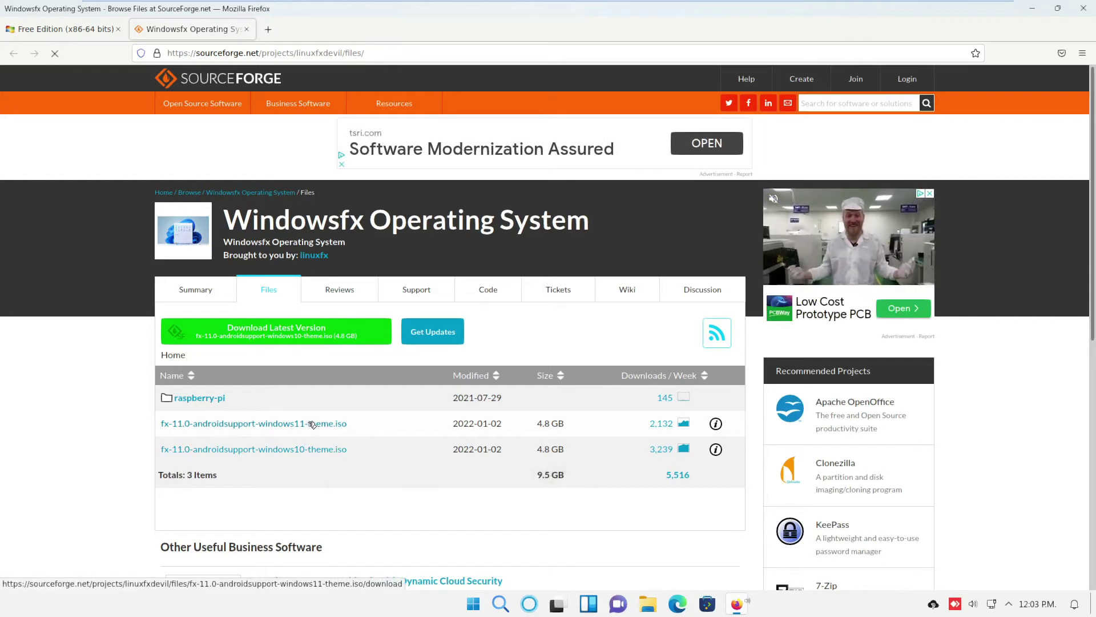
click(274, 423)
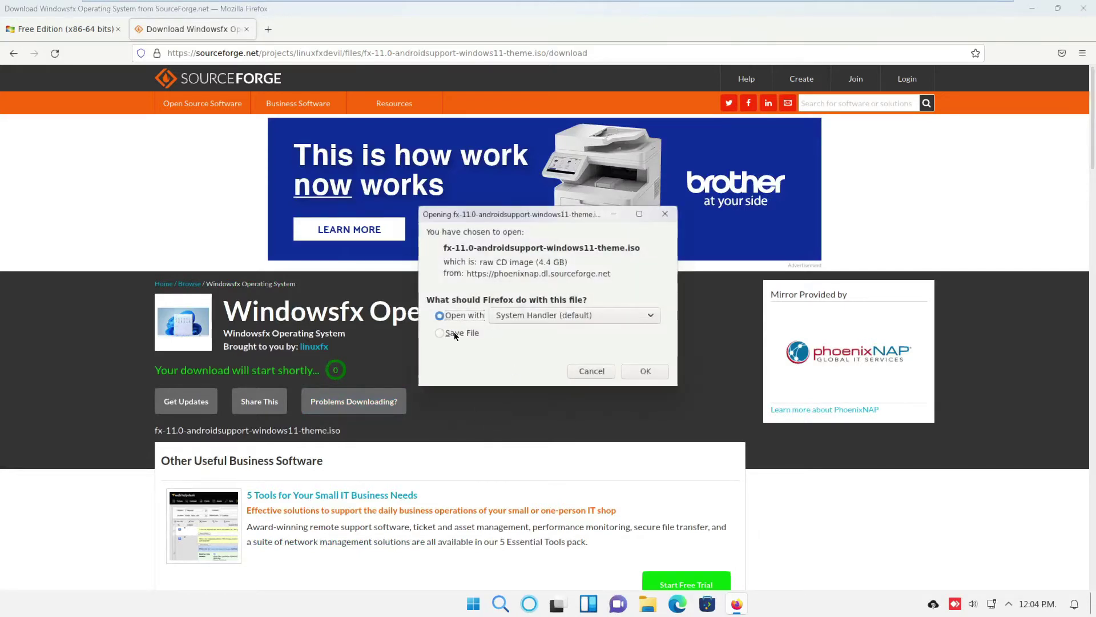
click(460, 334)
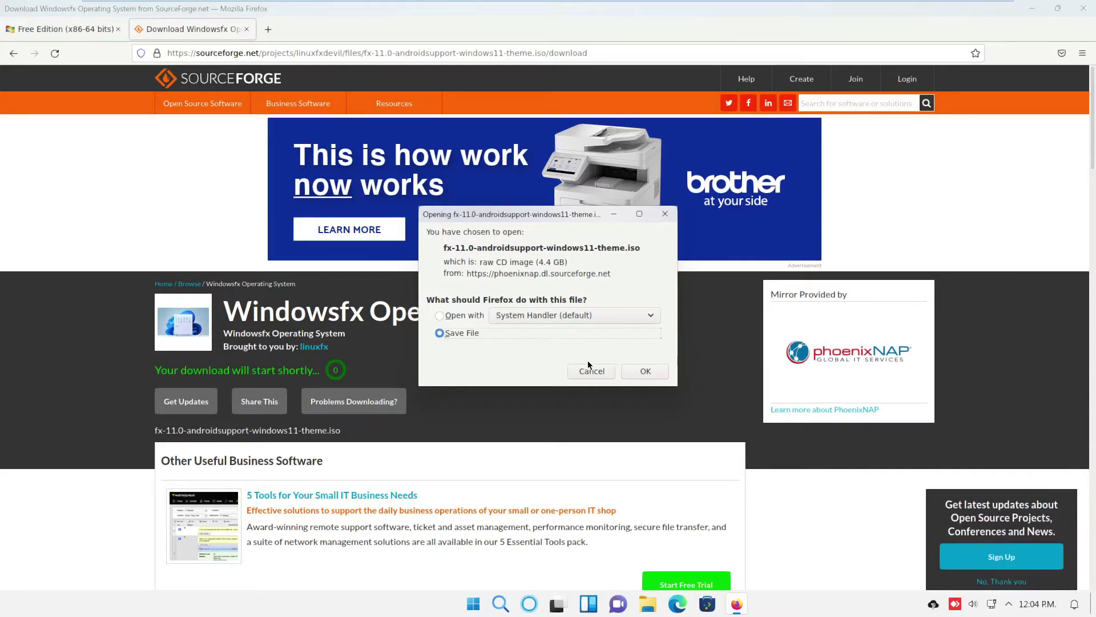
click(645, 371)
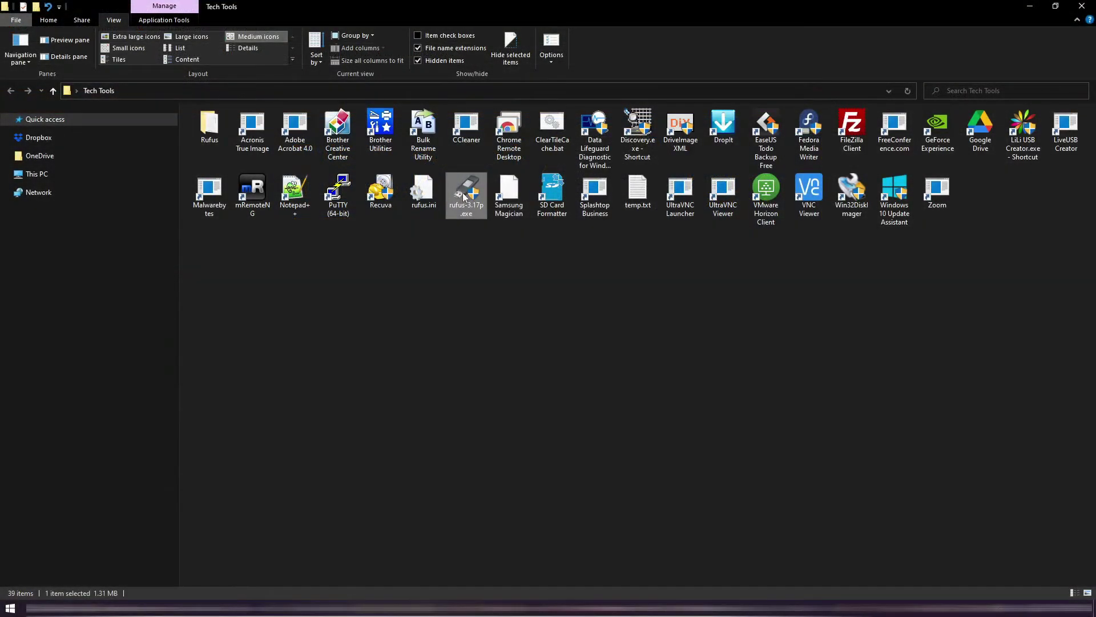
- Run rufus-3.17p.exe from Tech Tools, approve the UAC prompt, and reposition the Rufus window
double_click(463, 196)
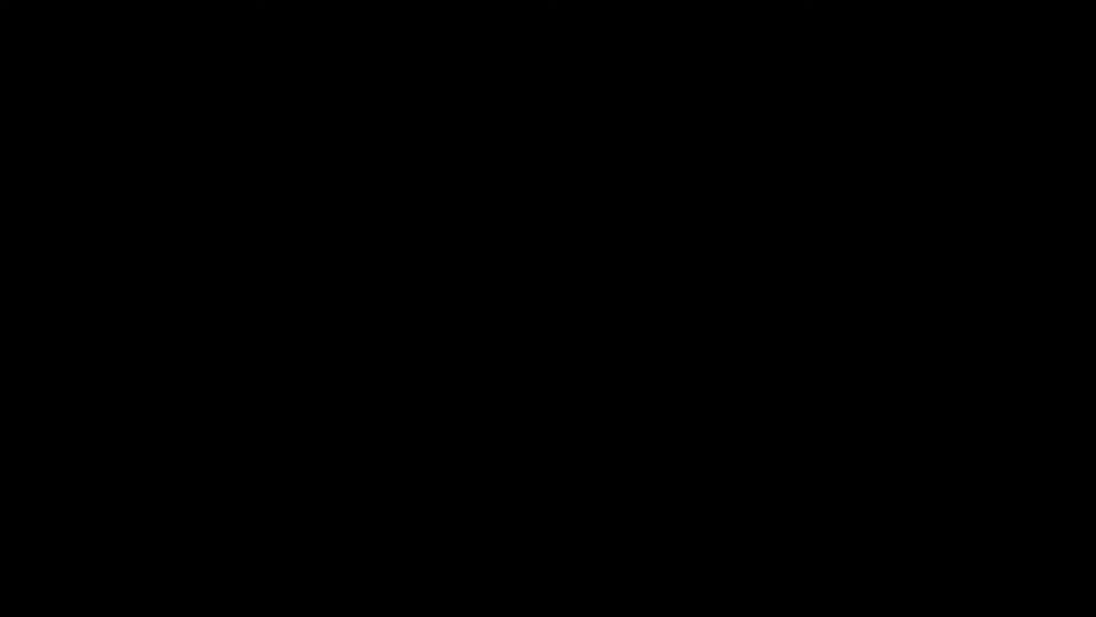
click(607, 436)
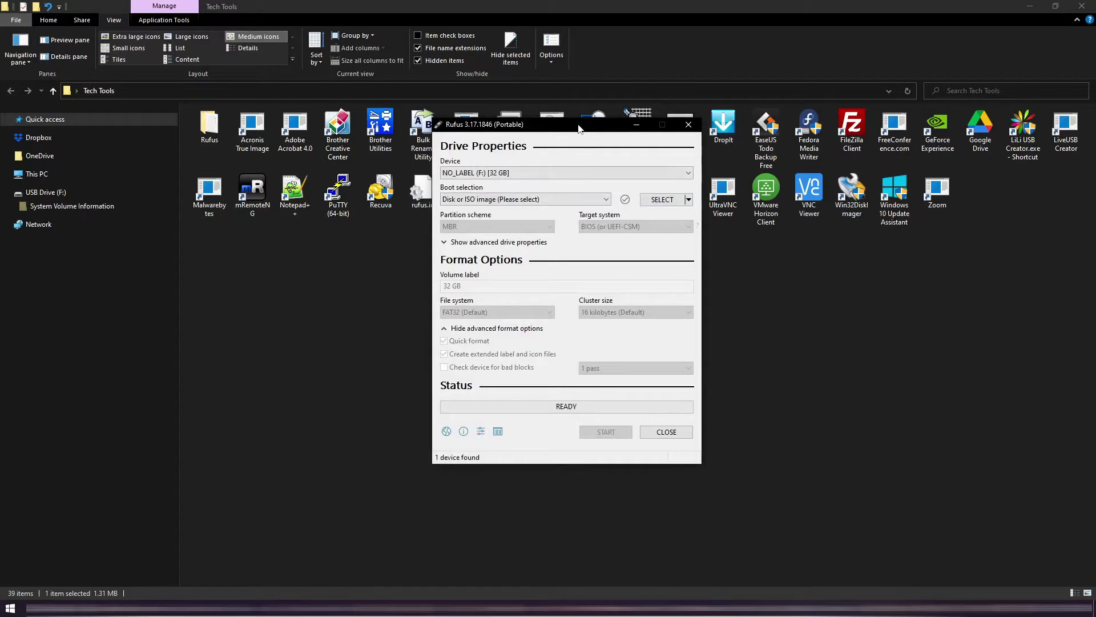
drag(578, 128, 570, 129)
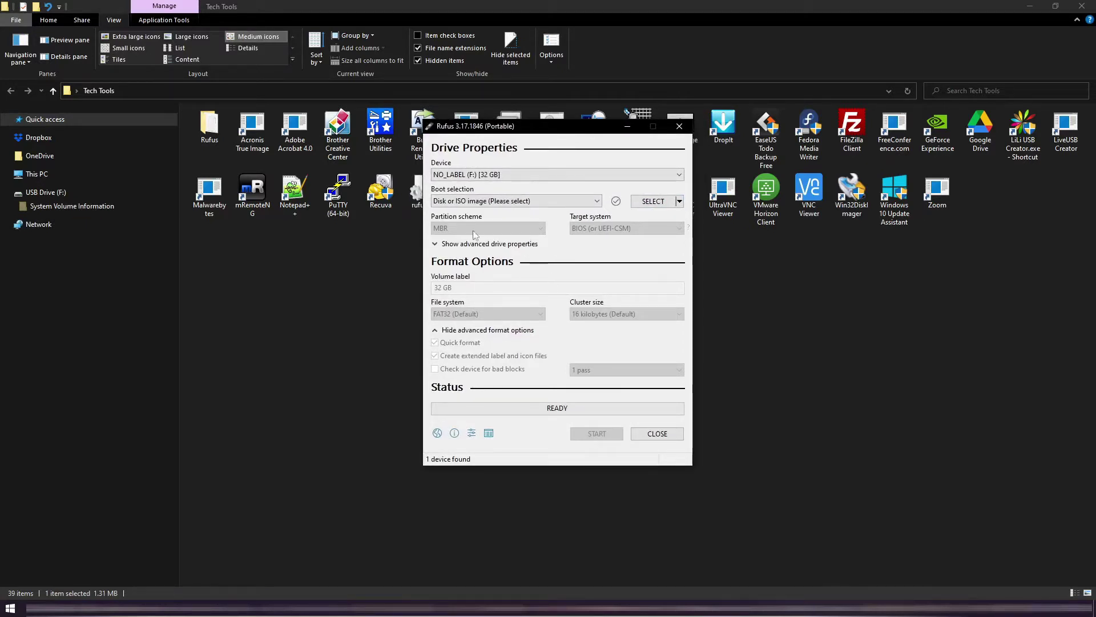
- Load fx-11.0-androidsupport-windows11-theme.iso from Downloads as the boot image and start writing
click(662, 201)
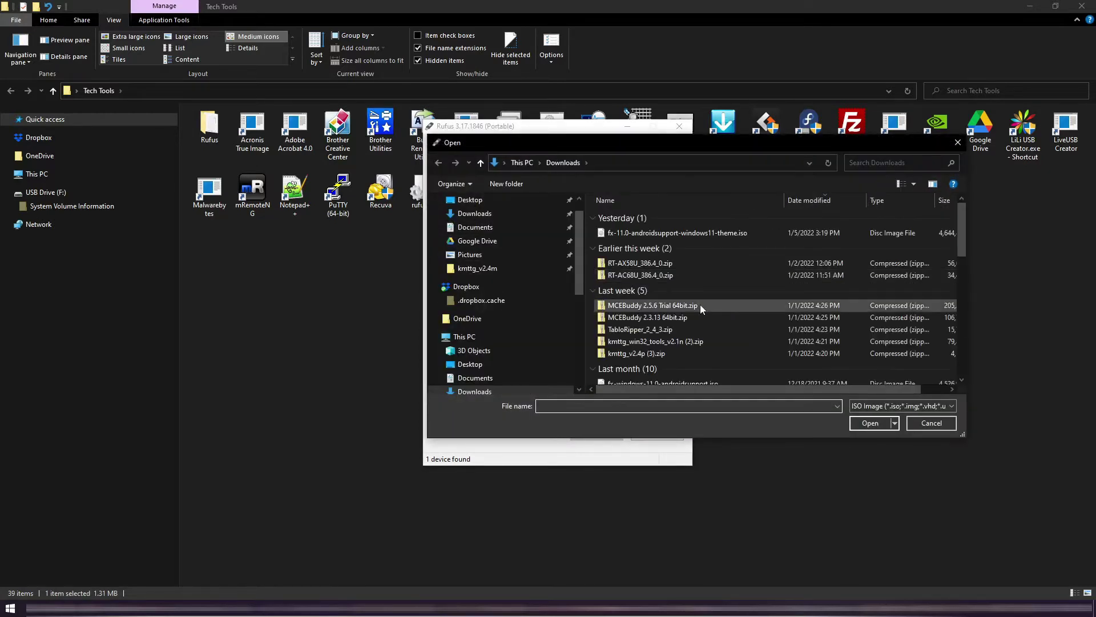
click(735, 235)
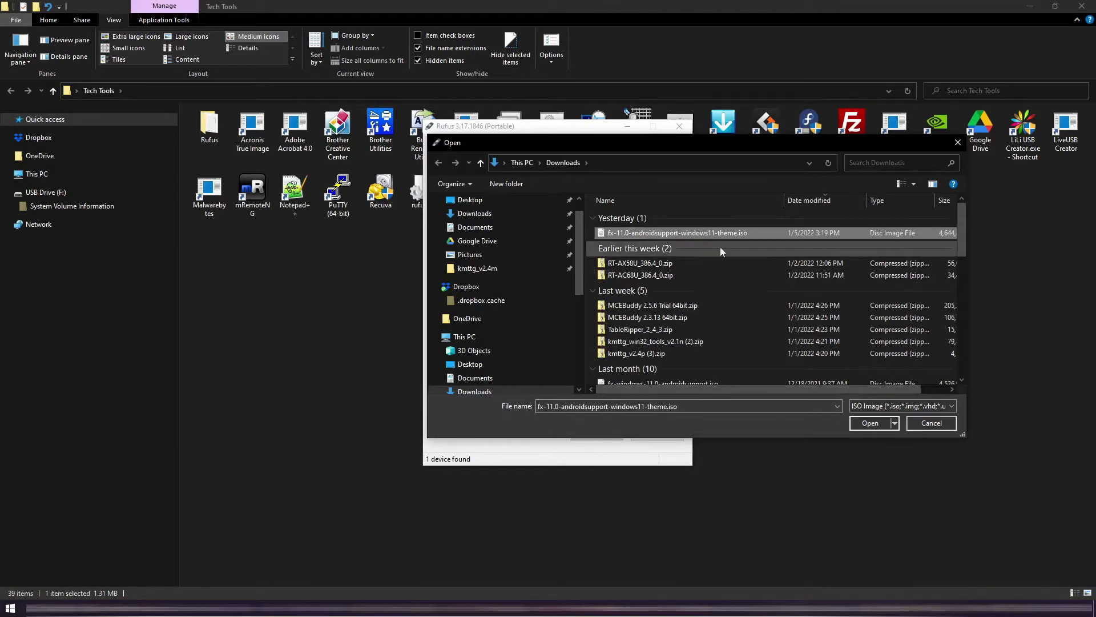
click(857, 427)
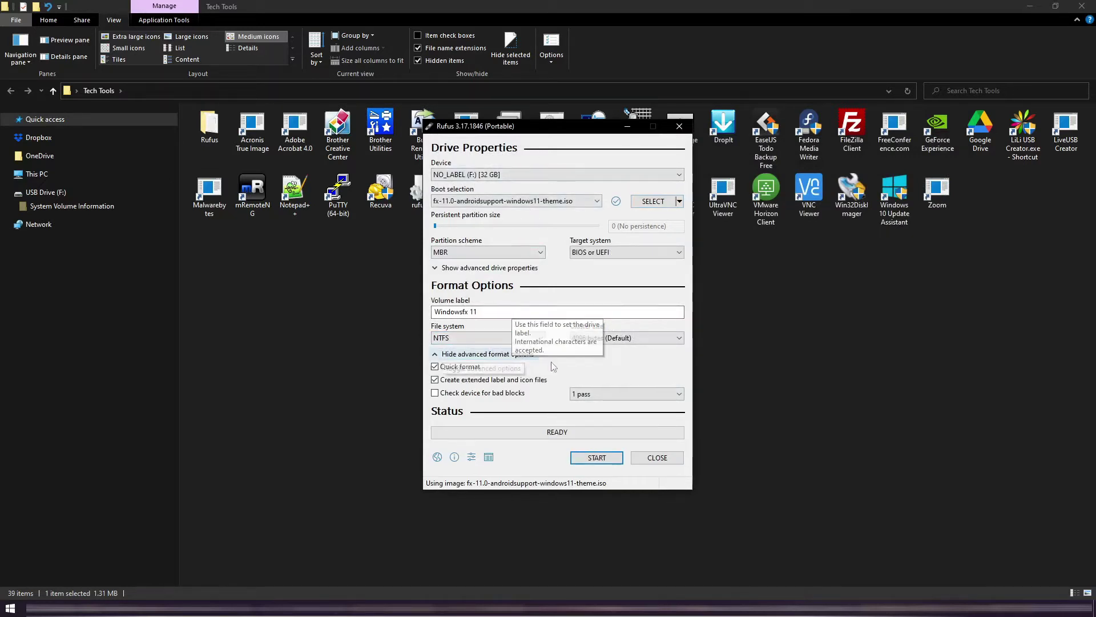
click(582, 460)
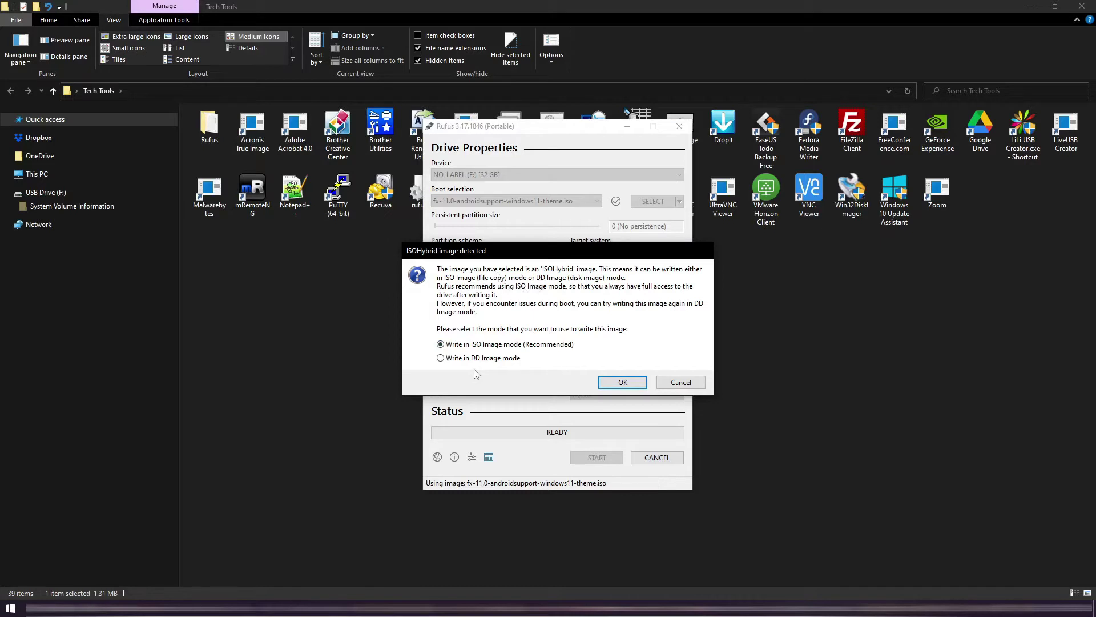
- Confirm ISO Image write mode and accept erasing all data on the USB drive
click(626, 385)
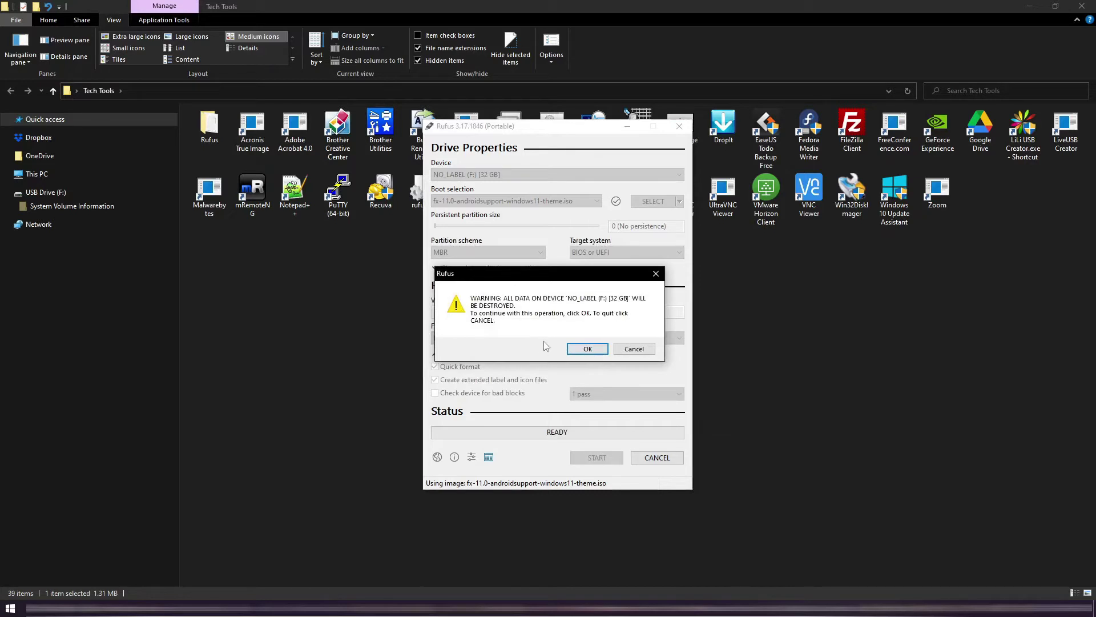
click(569, 348)
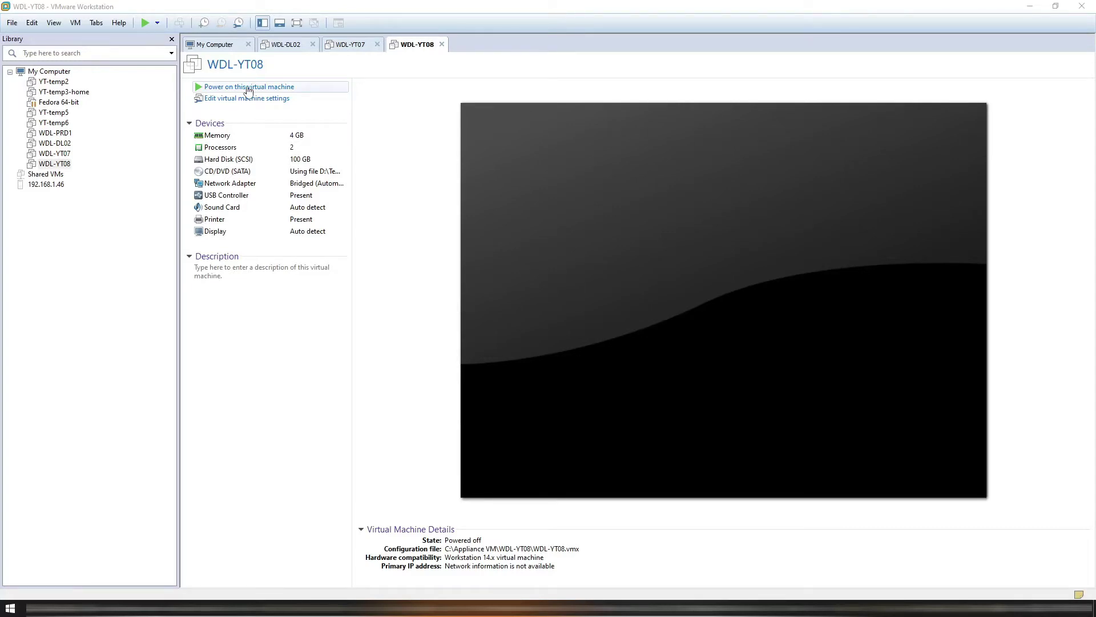
- Power on the WDL-YT08 virtual machine and focus its console while it boots
click(247, 89)
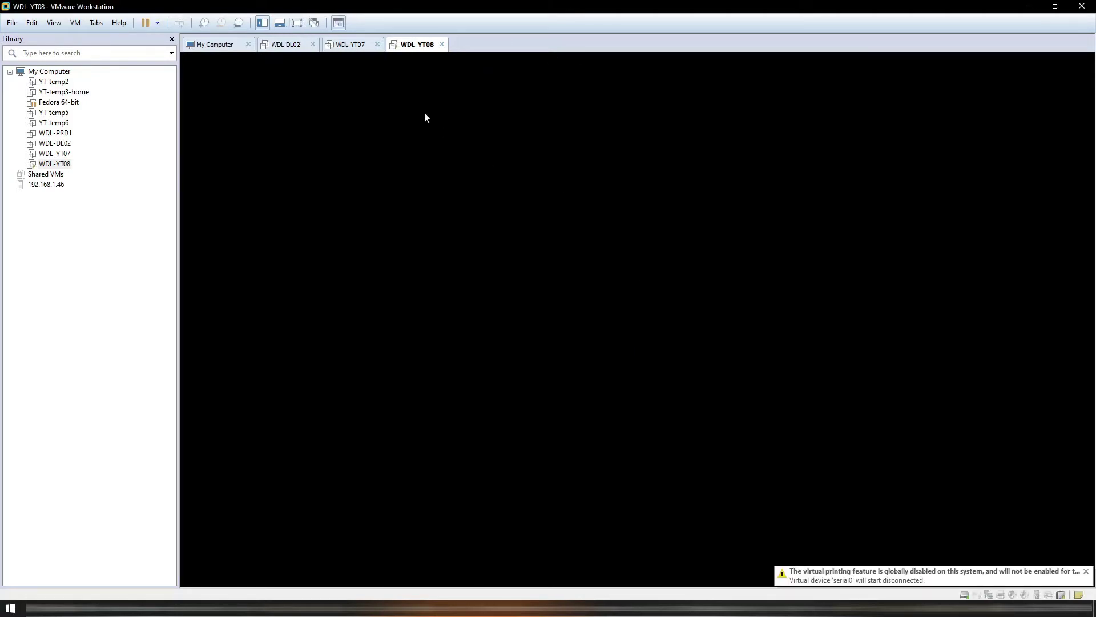
click(296, 23)
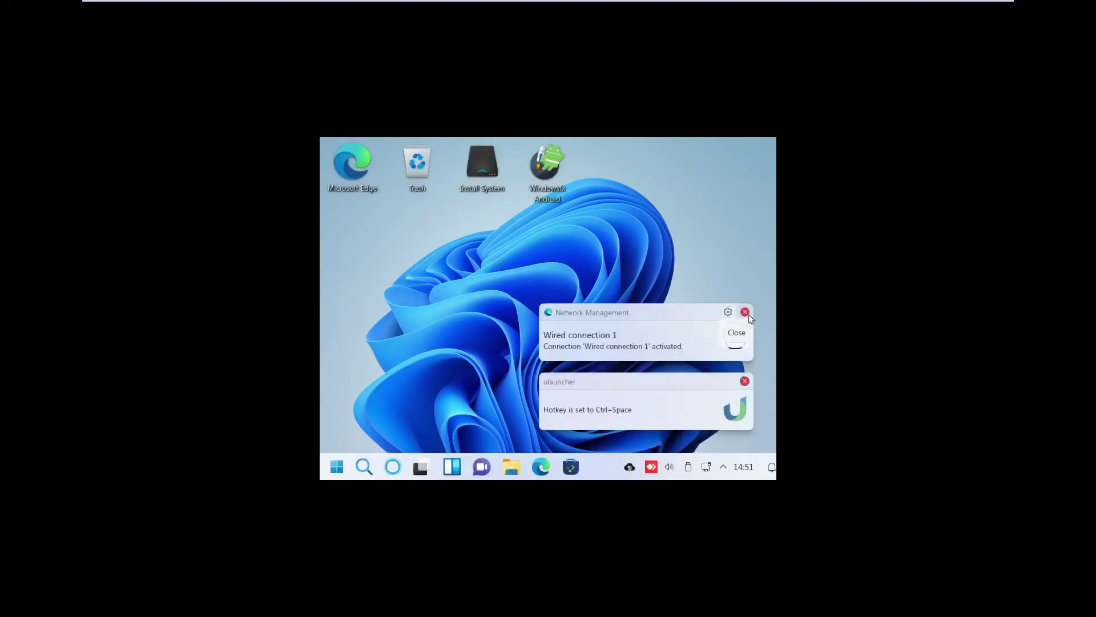
- Close the wired connection, launcher hotkey and free-version trial notifications, then select Install System
click(745, 312)
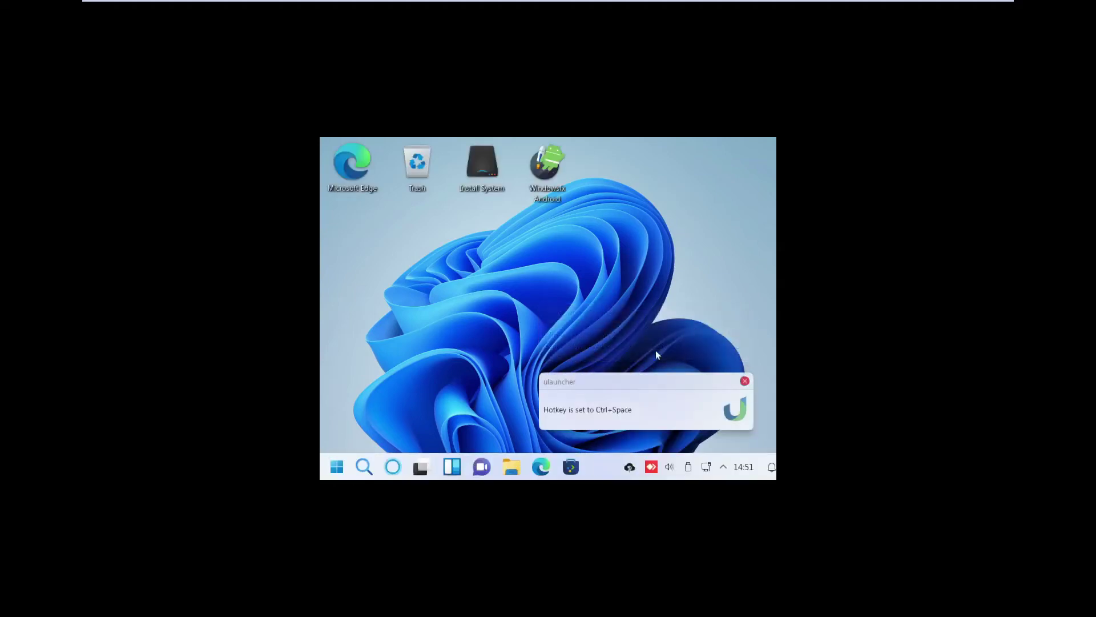
click(744, 381)
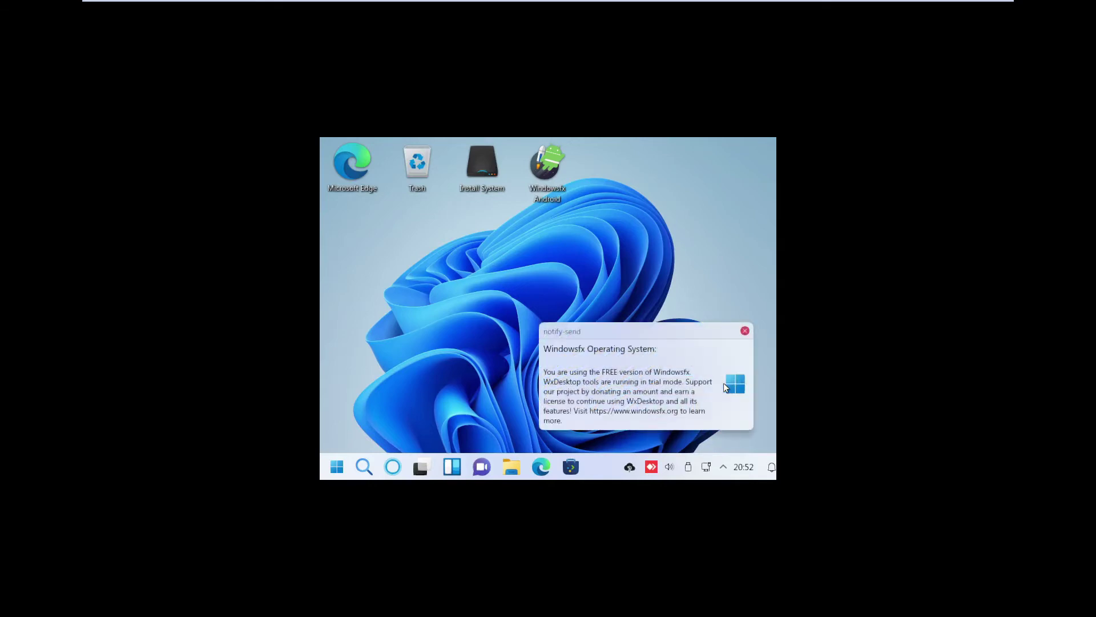
click(740, 336)
click(746, 332)
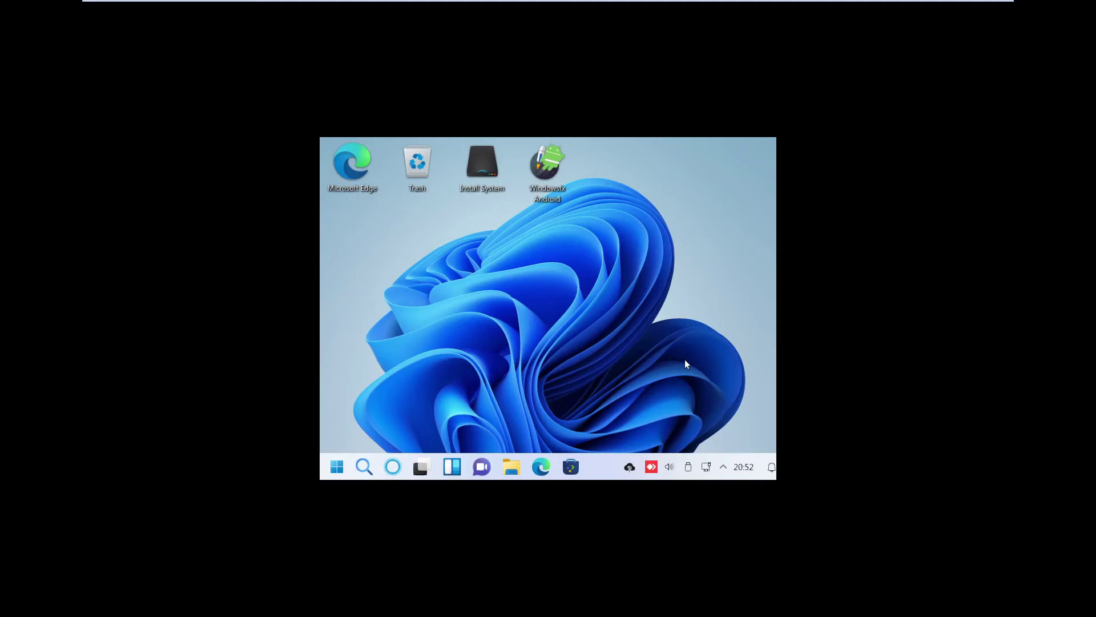
click(482, 166)
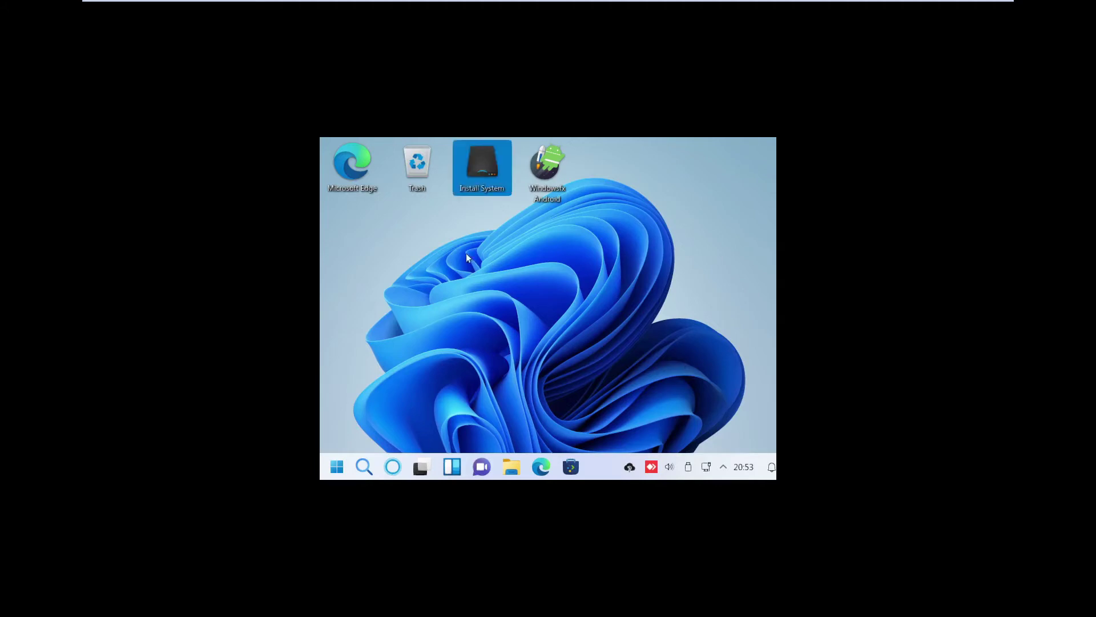
- Launch the installer, pass the Welcome page, and pick Rainy River on the time zone map
double_click(482, 171)
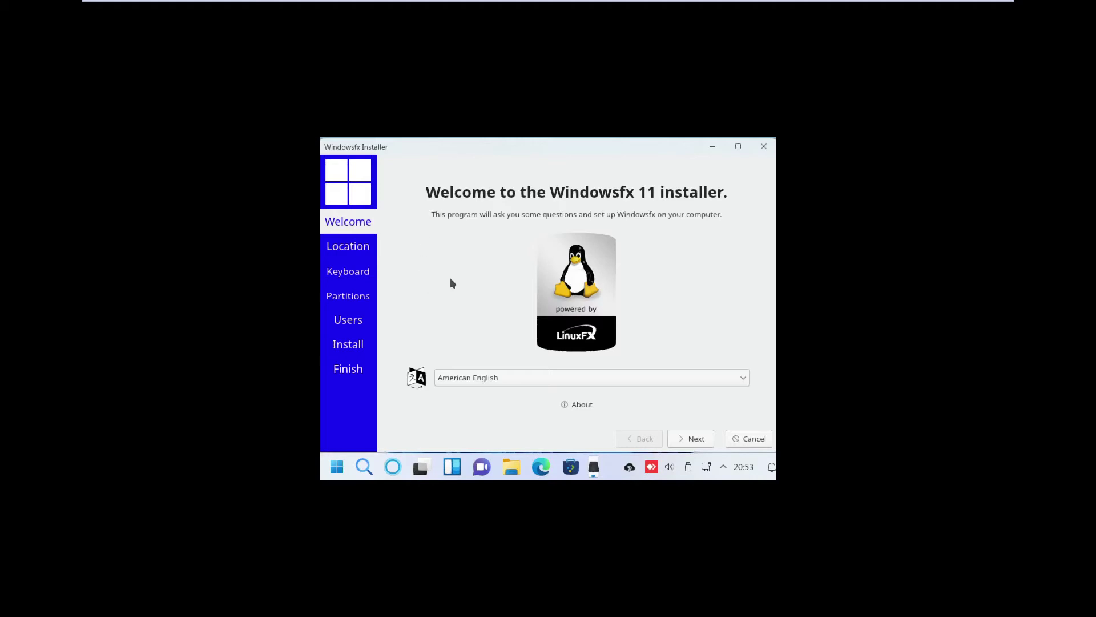
click(688, 439)
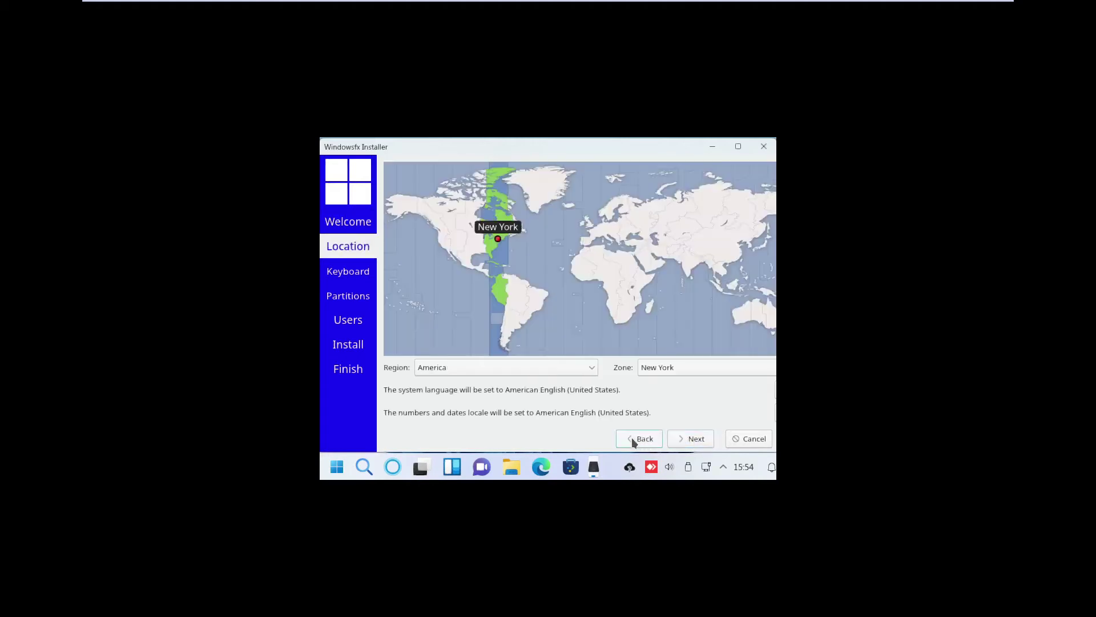
click(667, 369)
click(667, 368)
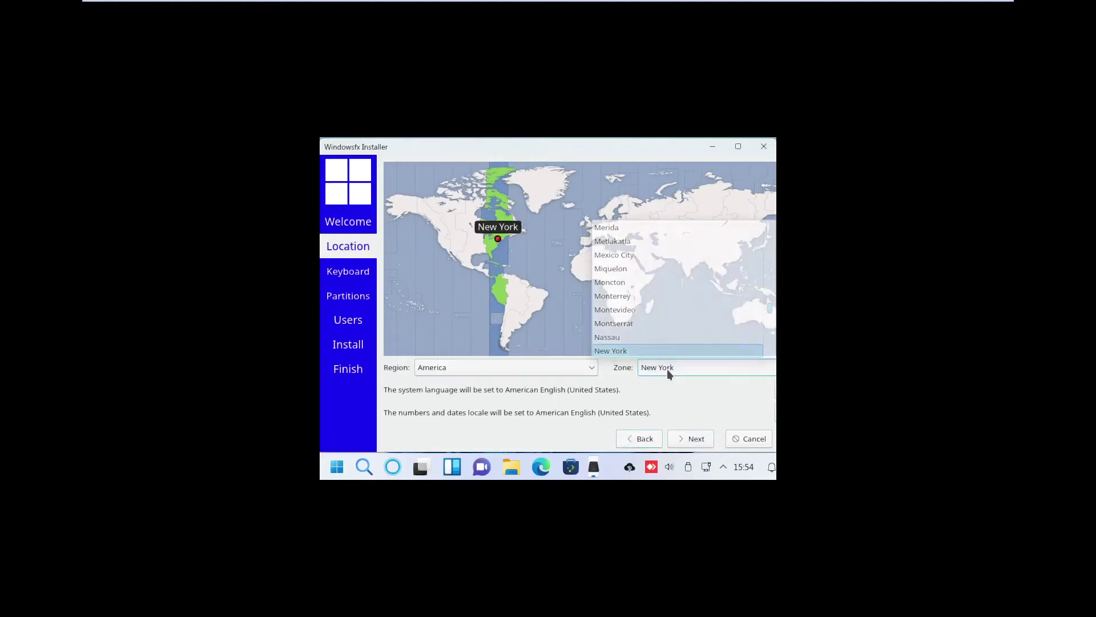
click(479, 250)
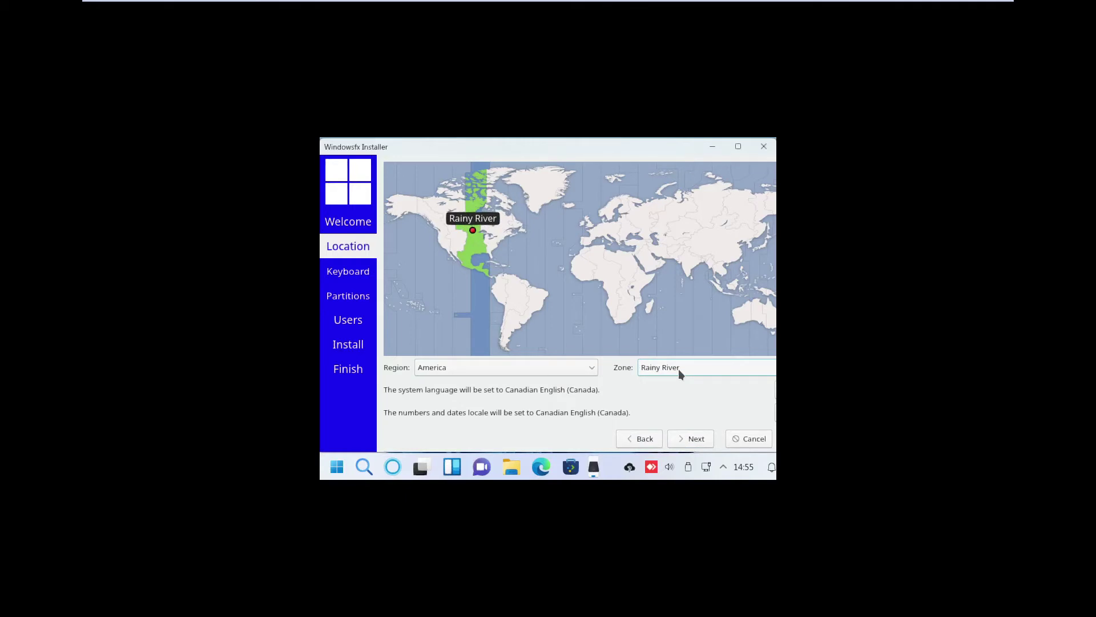
click(703, 440)
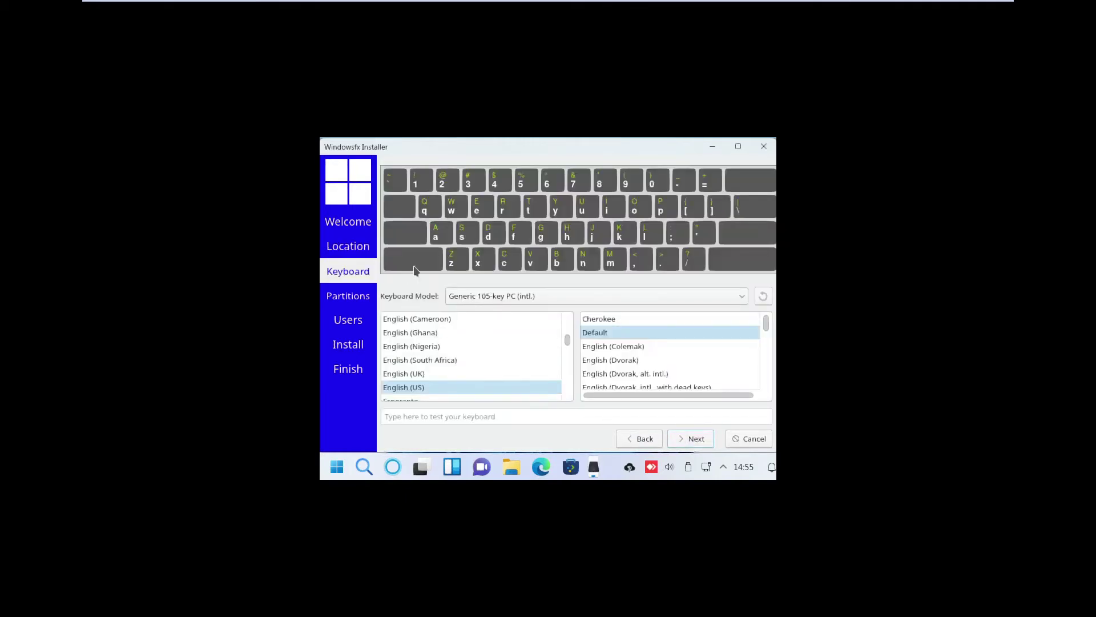
- Keep the default keyboard, then choose Erase disk on the 100 GiB drive with encryption left off
click(695, 439)
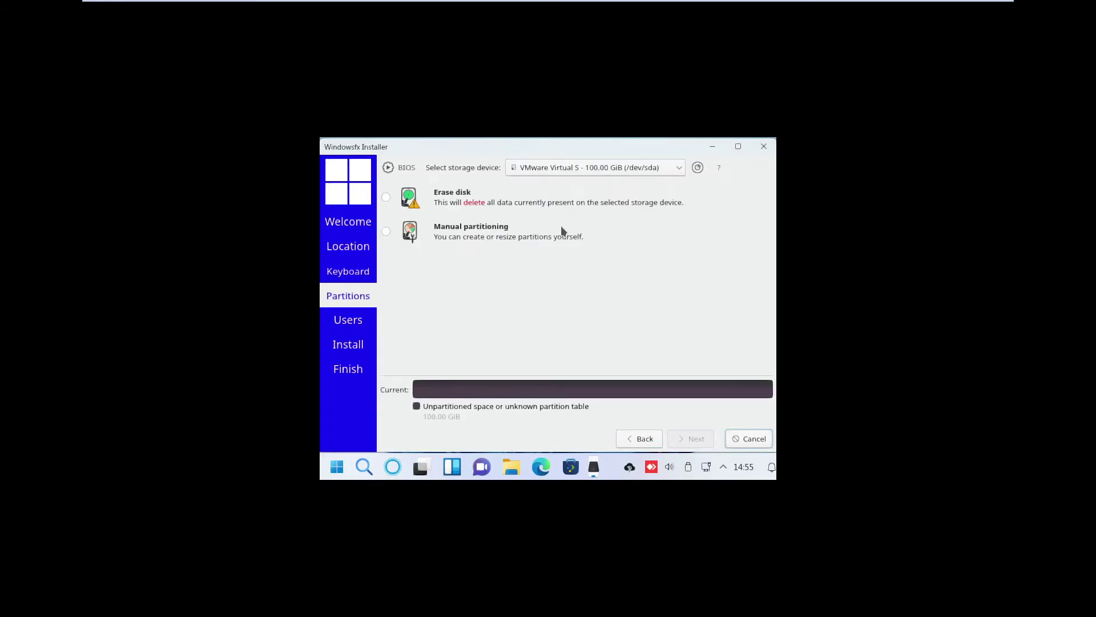
click(385, 197)
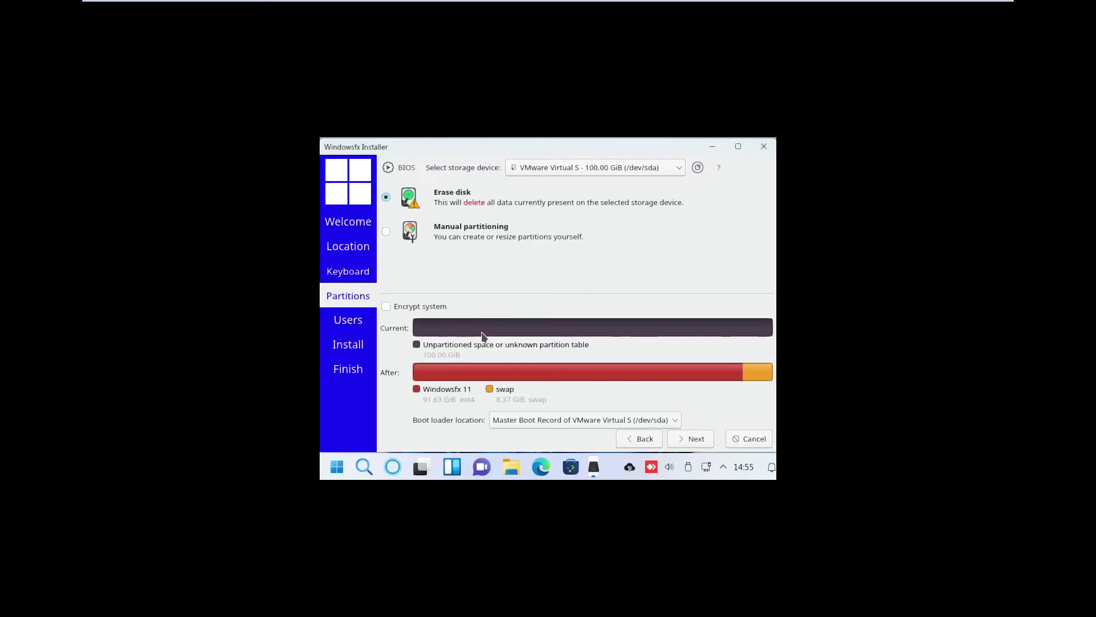
click(387, 308)
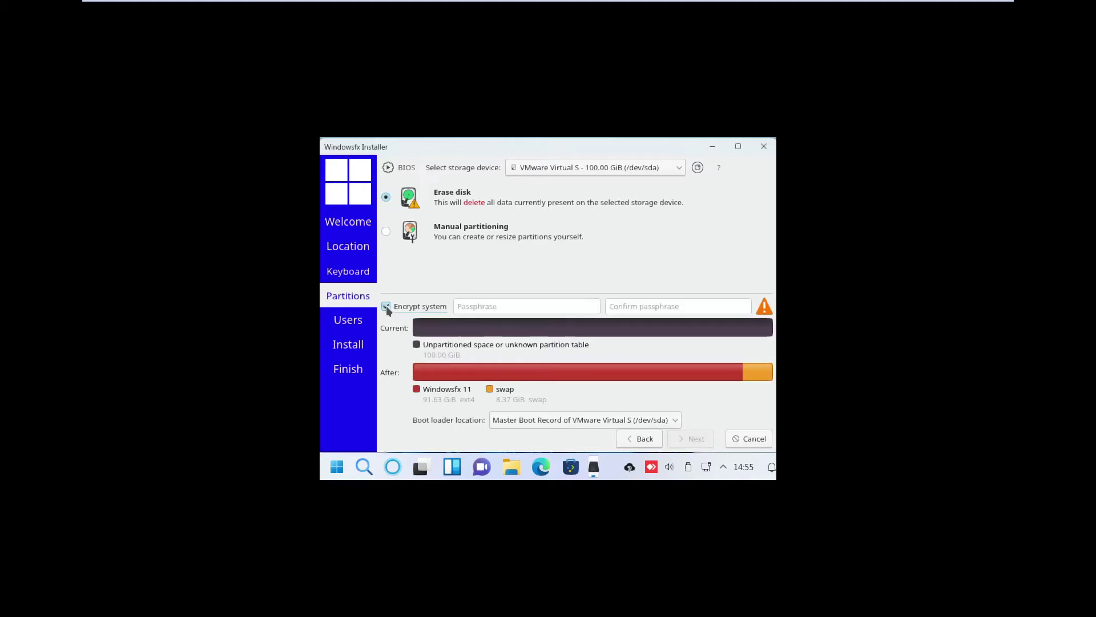
click(386, 308)
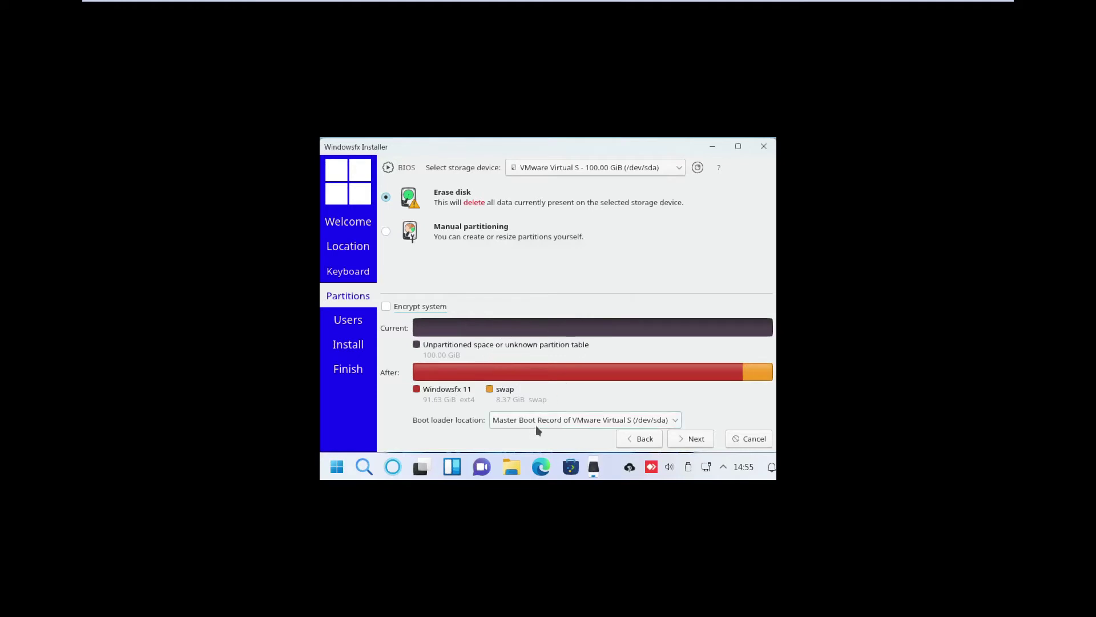
click(695, 439)
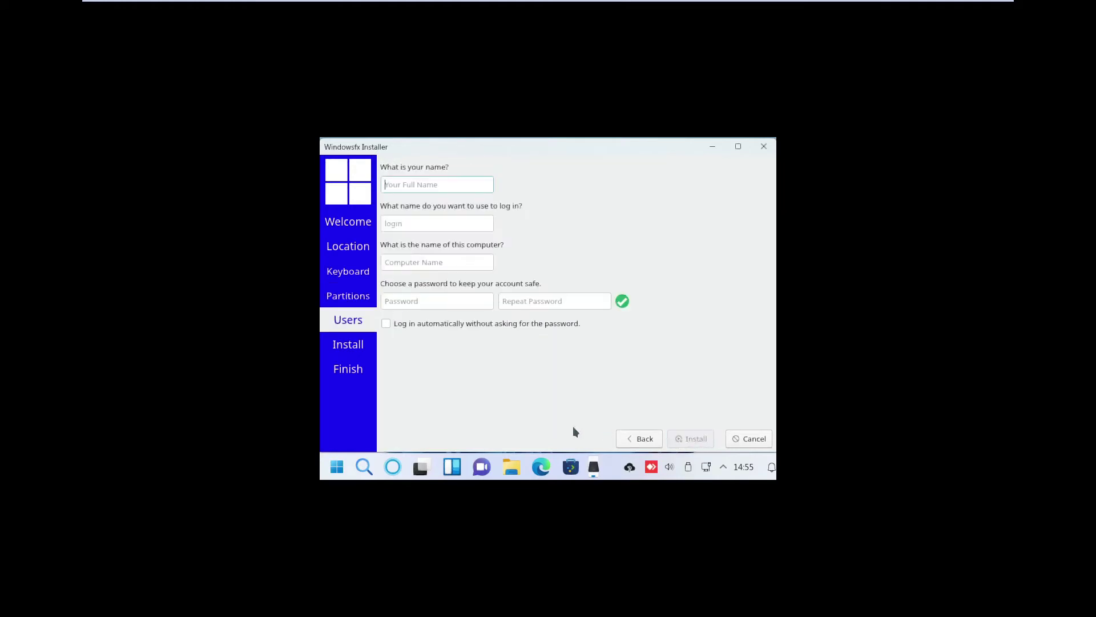
- Enter the user's name and begin typing the account password on the Users page
text(admin)
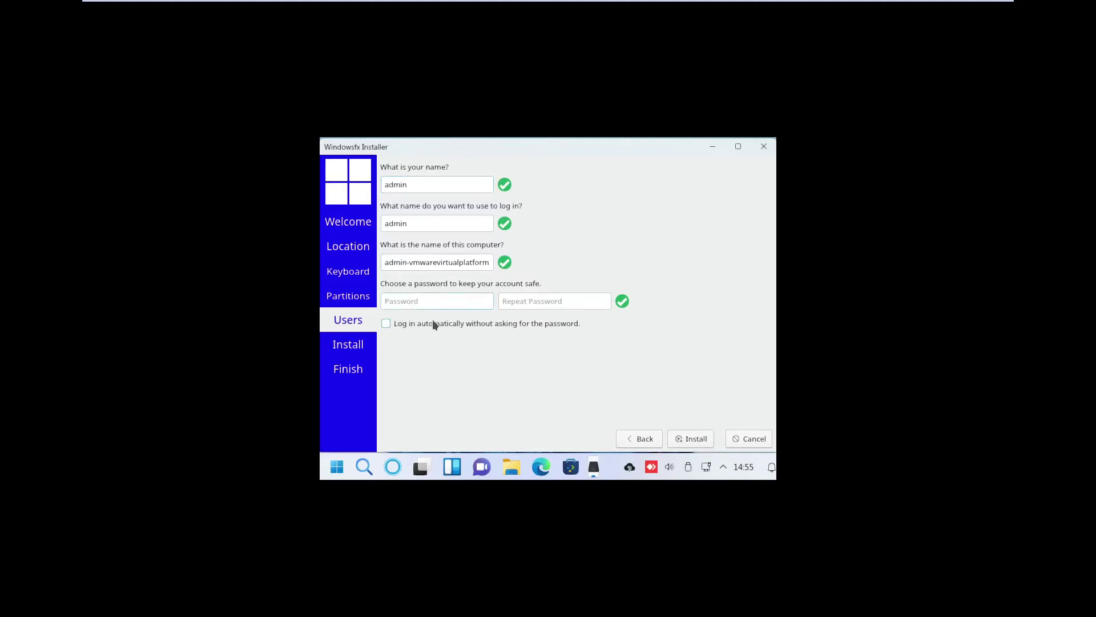
text(ad)
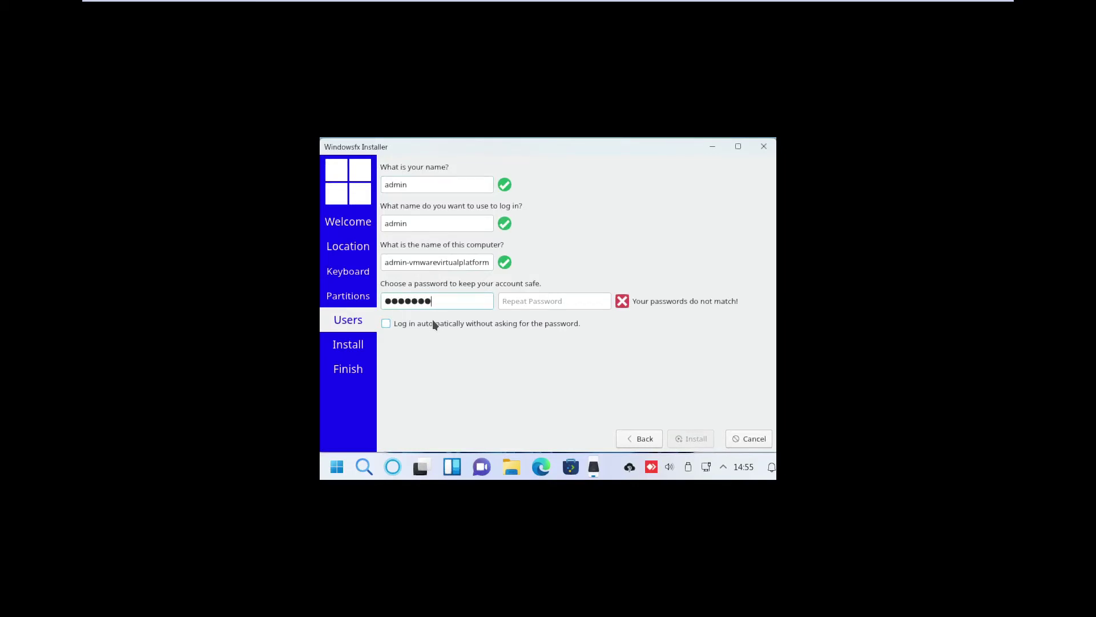
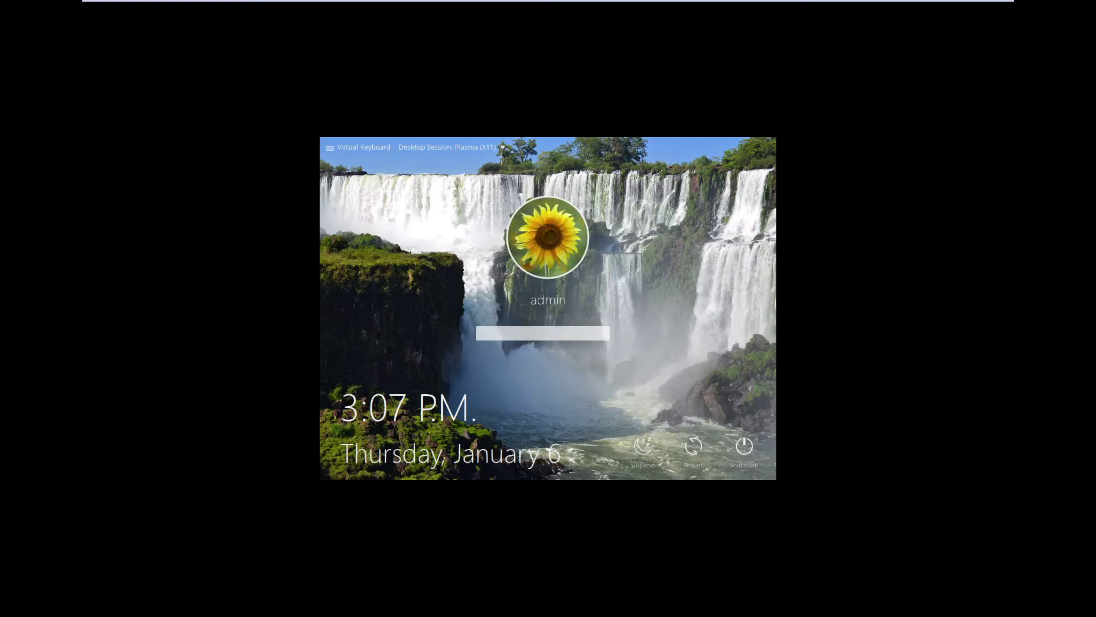
- Enter the local account's password on the Windowsfx login screen and sign in to the desktop
click(565, 334)
text(ad)
text(****)
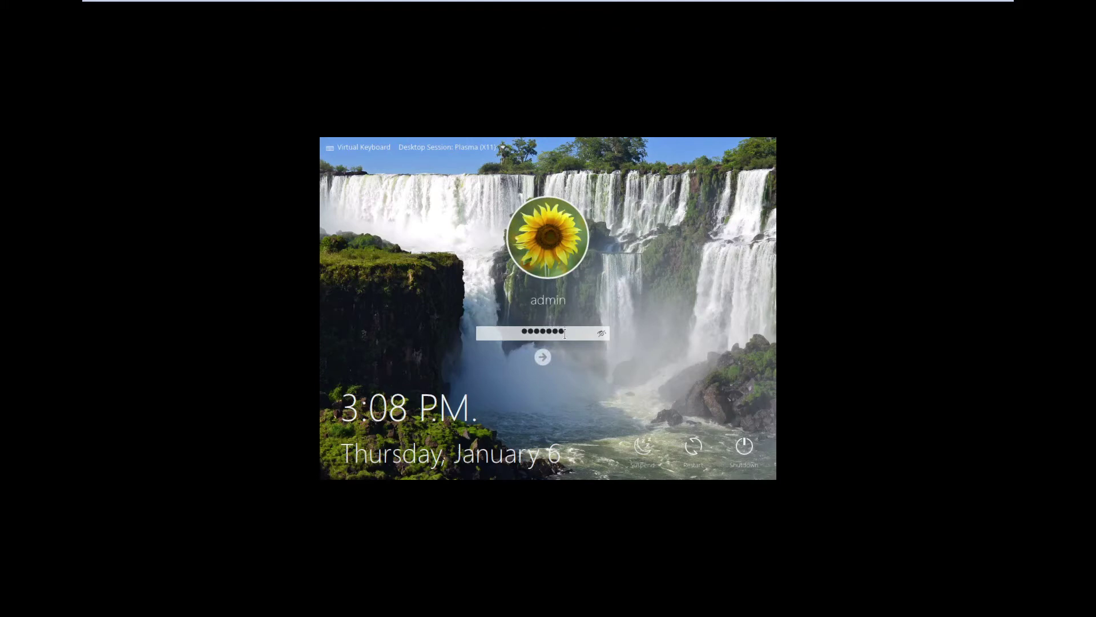
text(*)
click(542, 357)
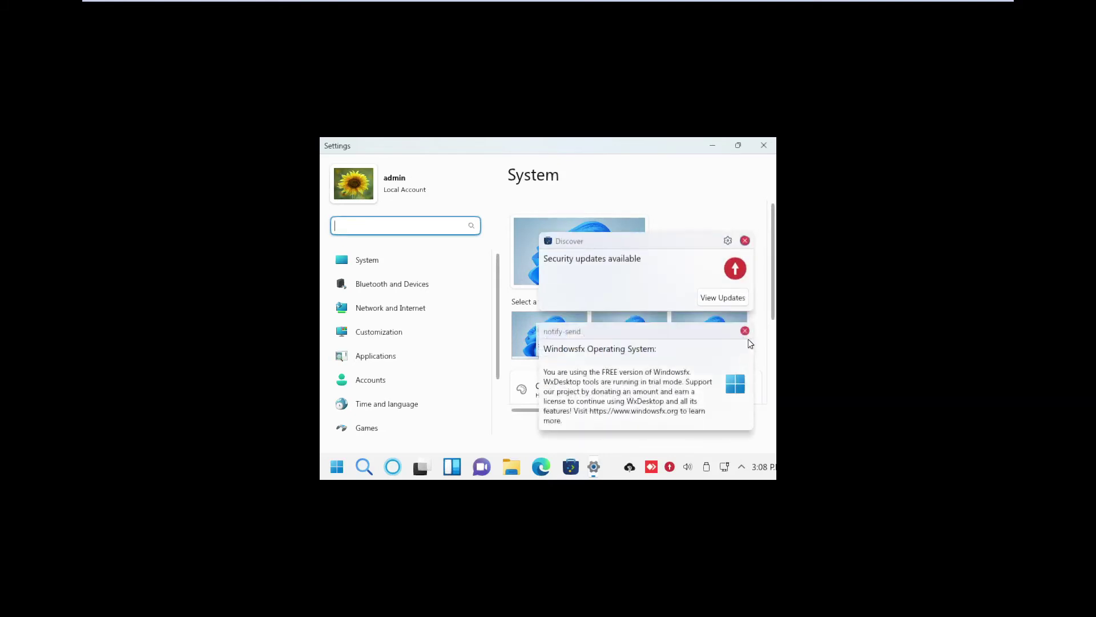
- Close the free-version trial and security-updates pop-ups over the Settings System page
click(745, 332)
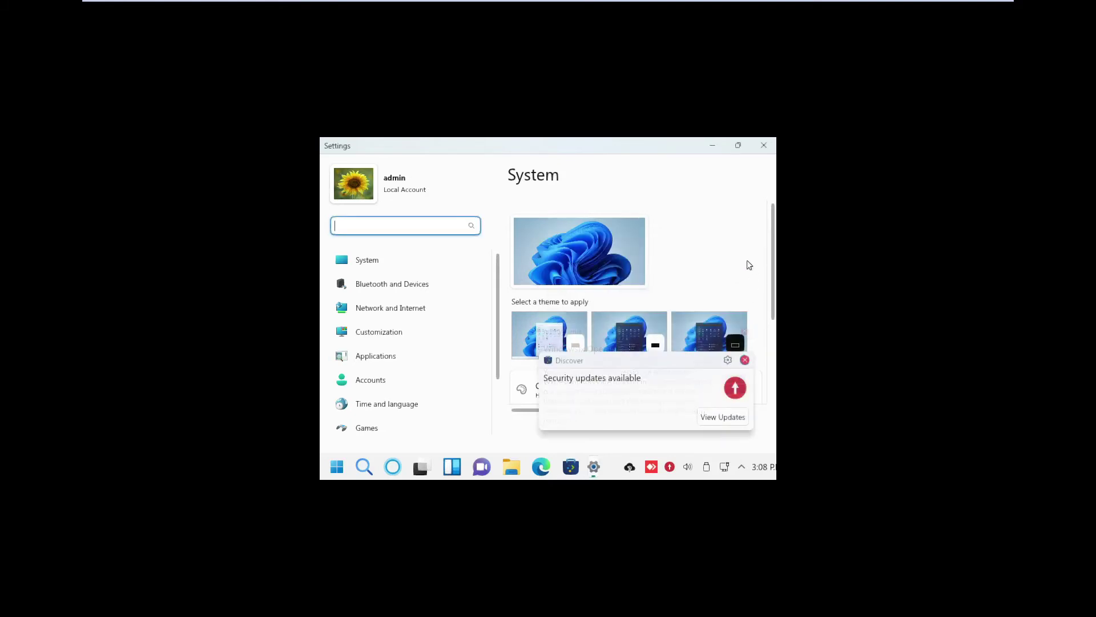
click(745, 359)
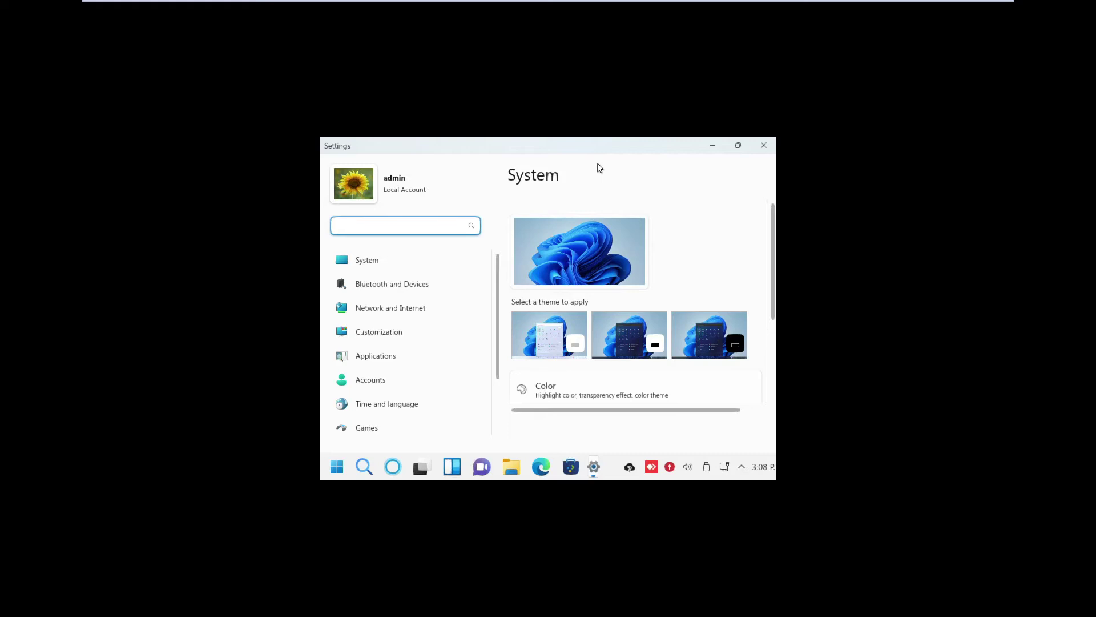
click(610, 150)
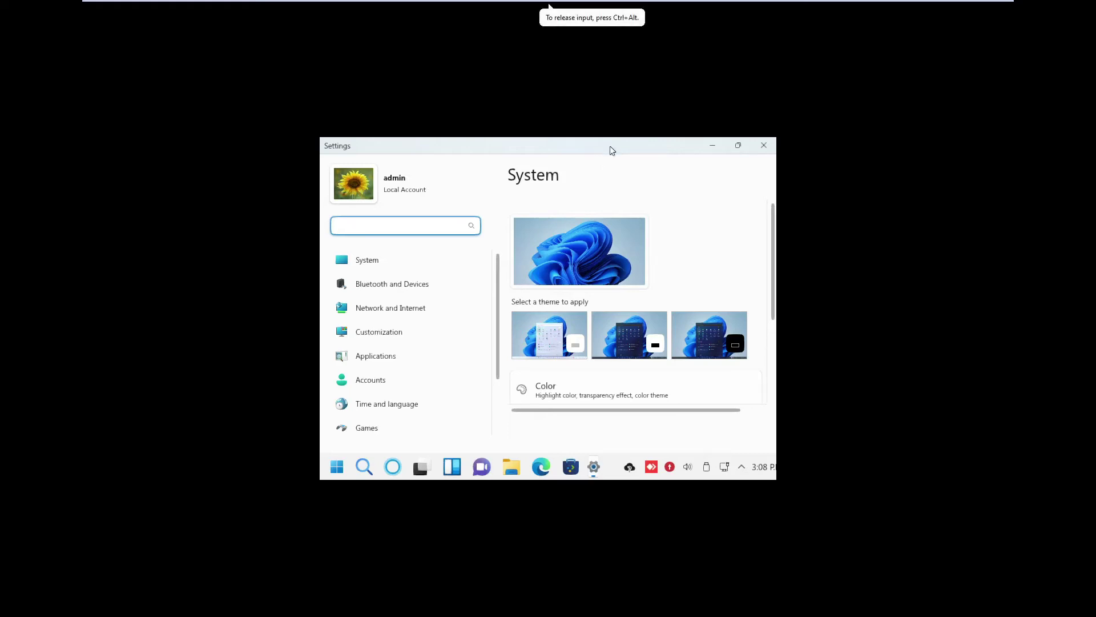
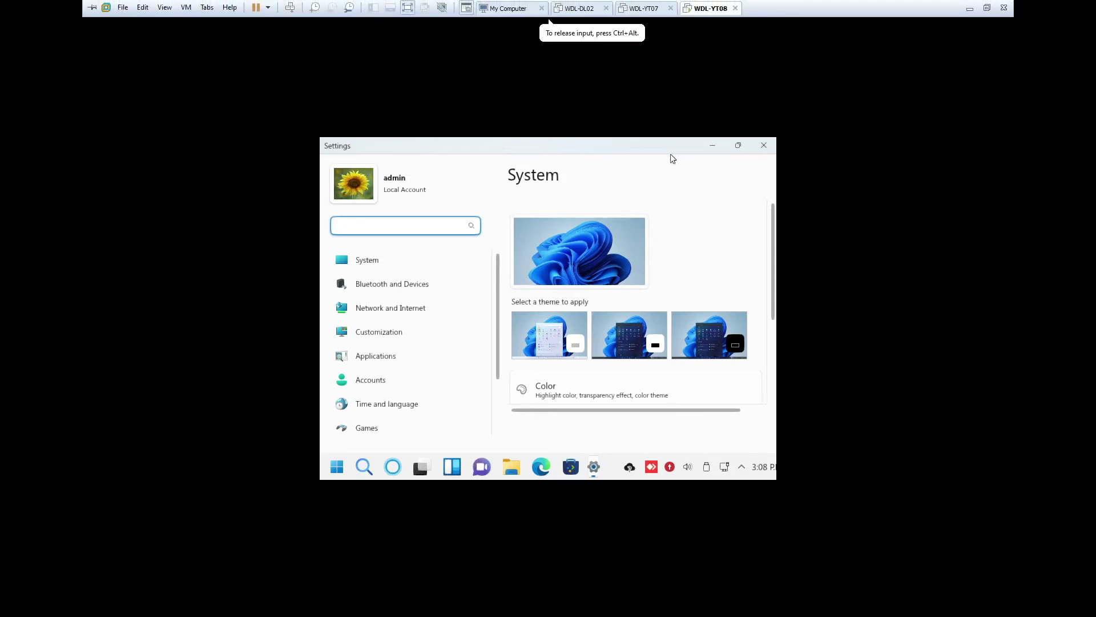
- Close the System Settings window to return to the Windowsfx desktop
click(764, 145)
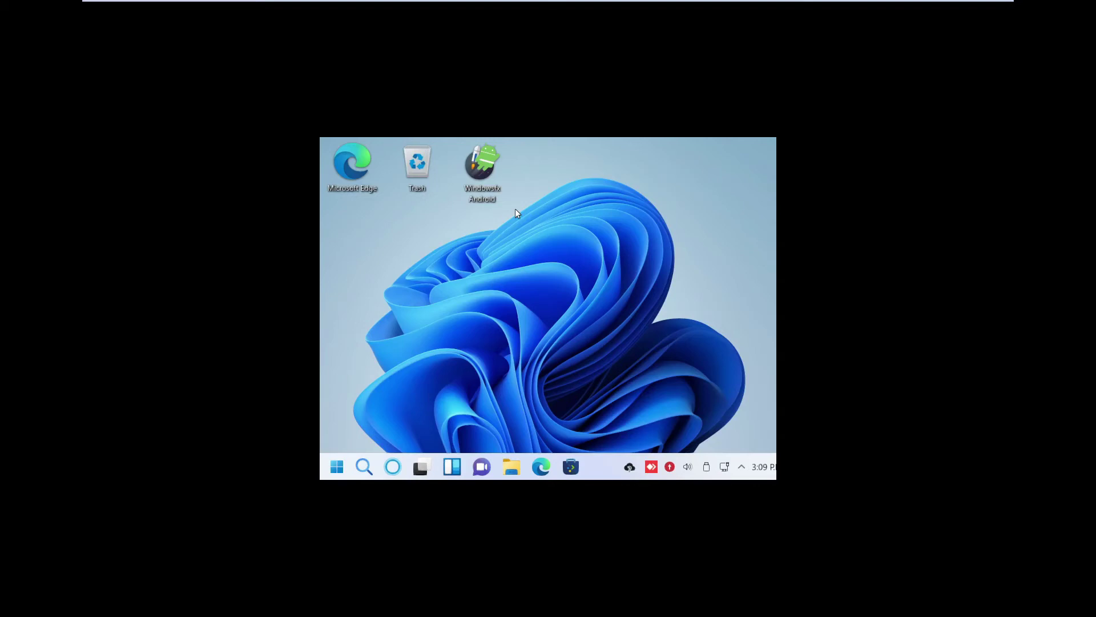
- Accept the default answers in vmware-install.pl, then close the Konsole terminal
mouse_move(685, 3)
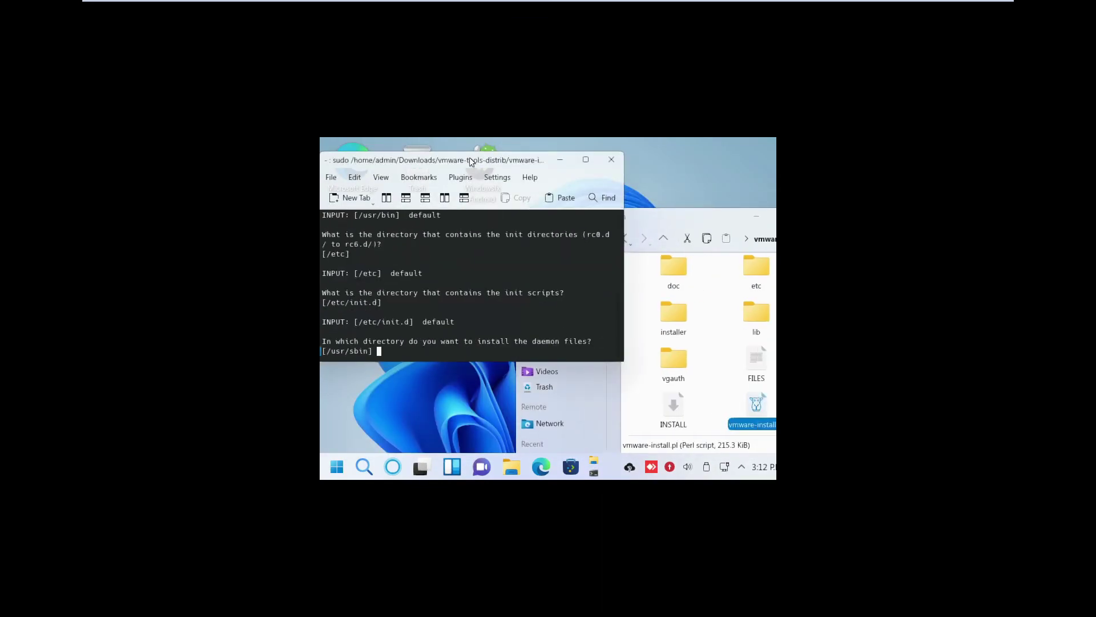
key(Return)
key(Return)
key(Return)
key(Return)
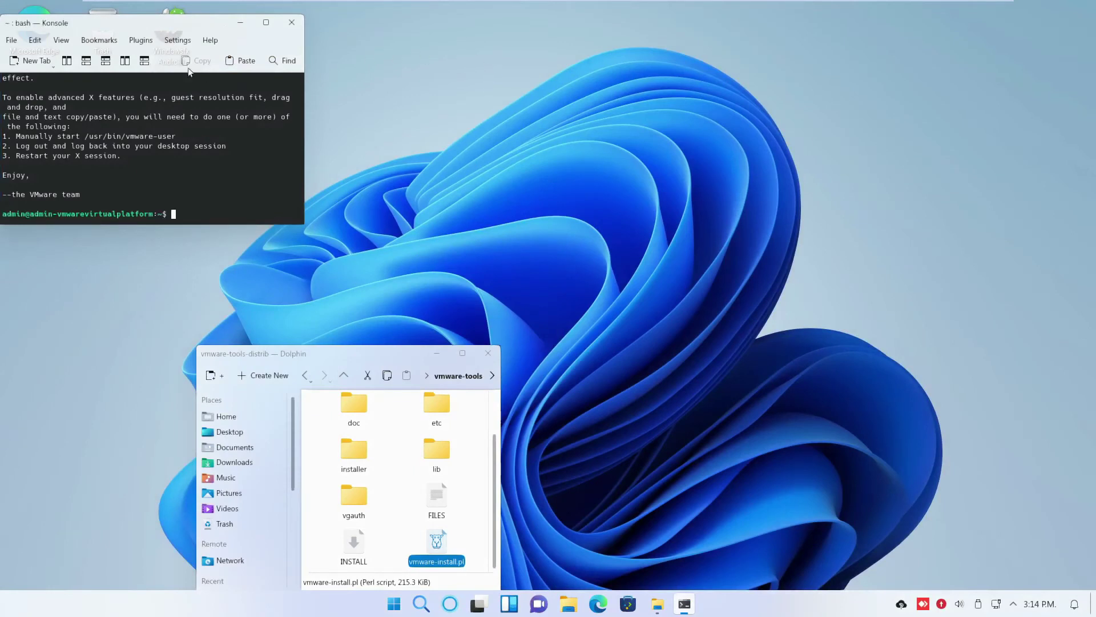
drag(153, 22, 238, 34)
click(350, 25)
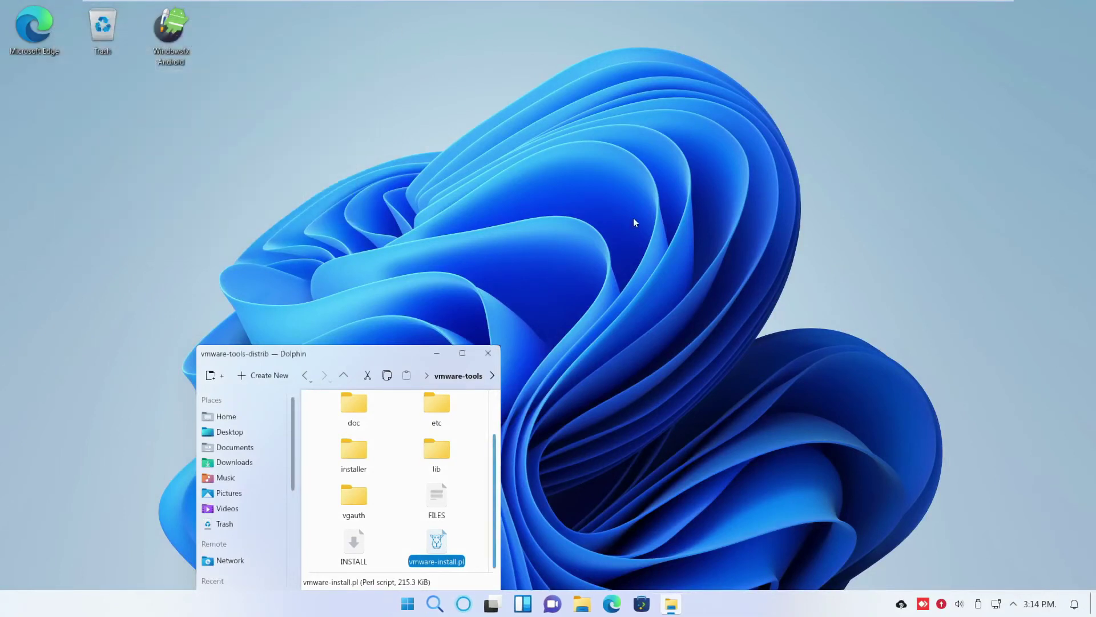
- Close the Dolphin vmware-tools-distrib window and bring up the application launcher
drag(337, 351, 545, 243)
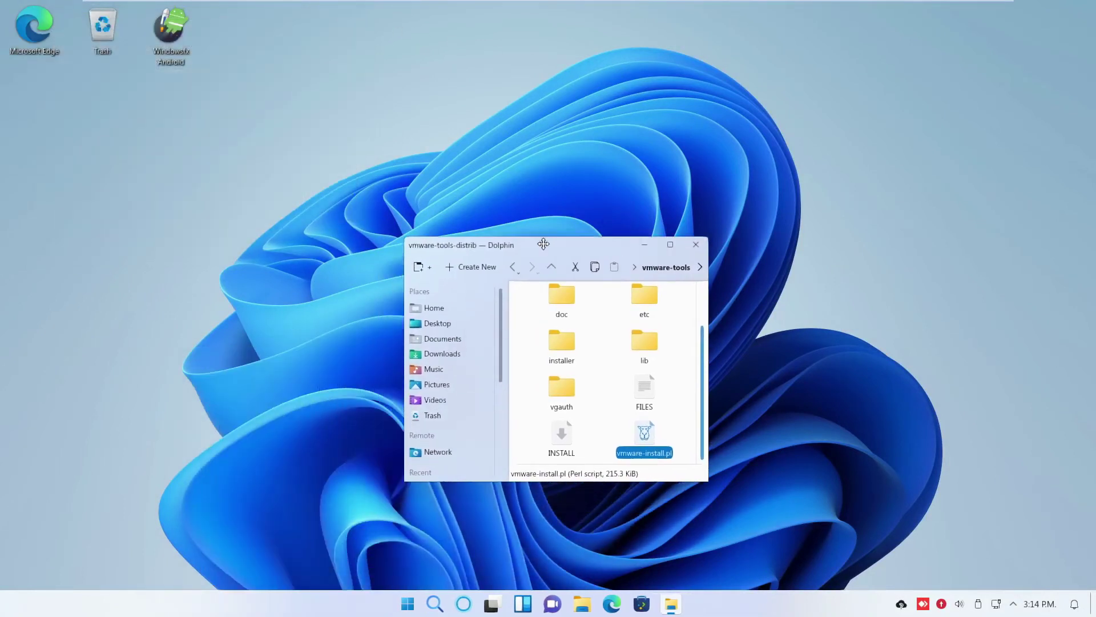
click(696, 245)
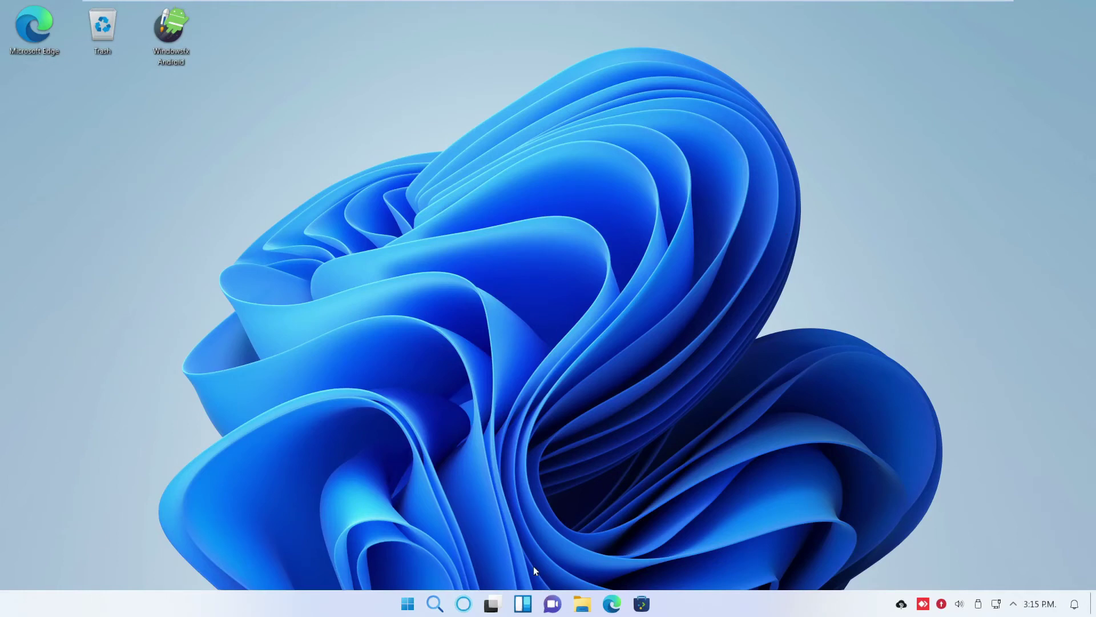
click(406, 606)
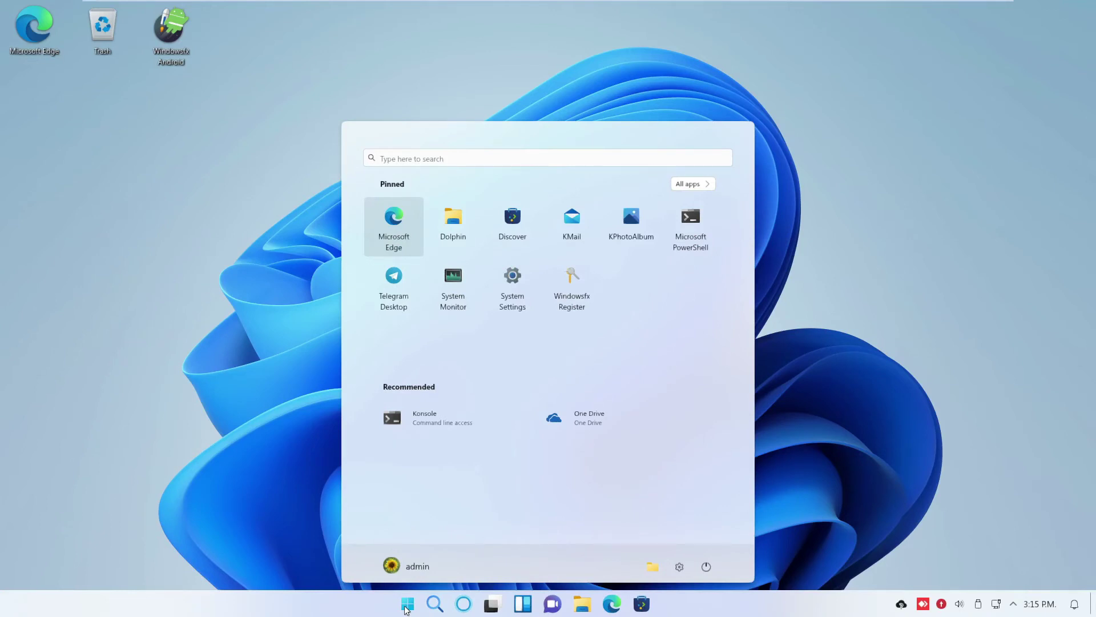
click(431, 157)
text(o)
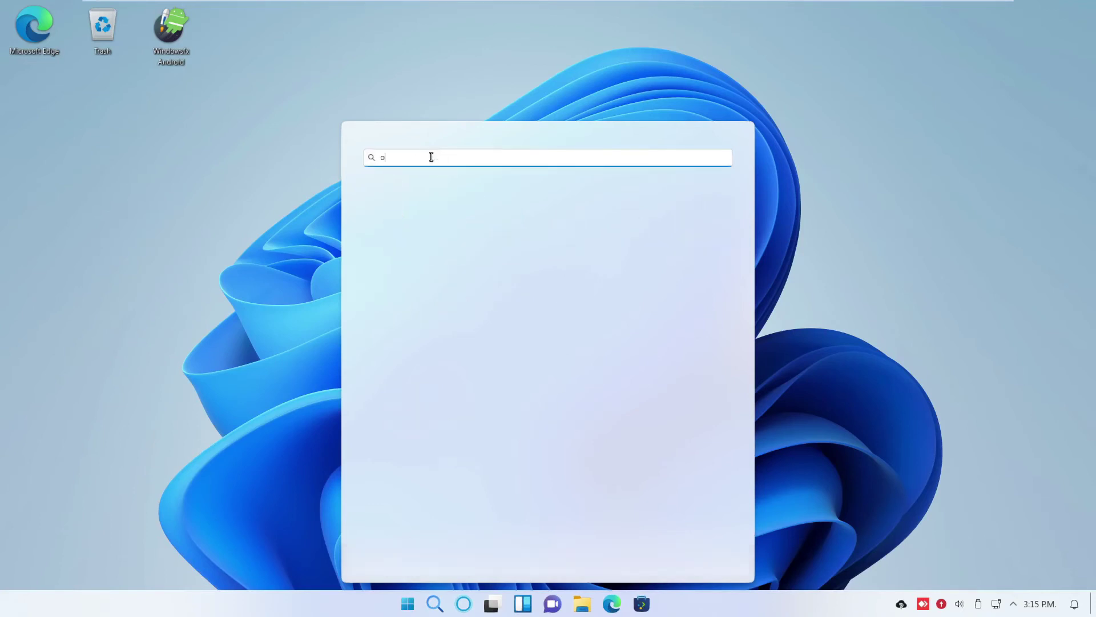
text(ffice)
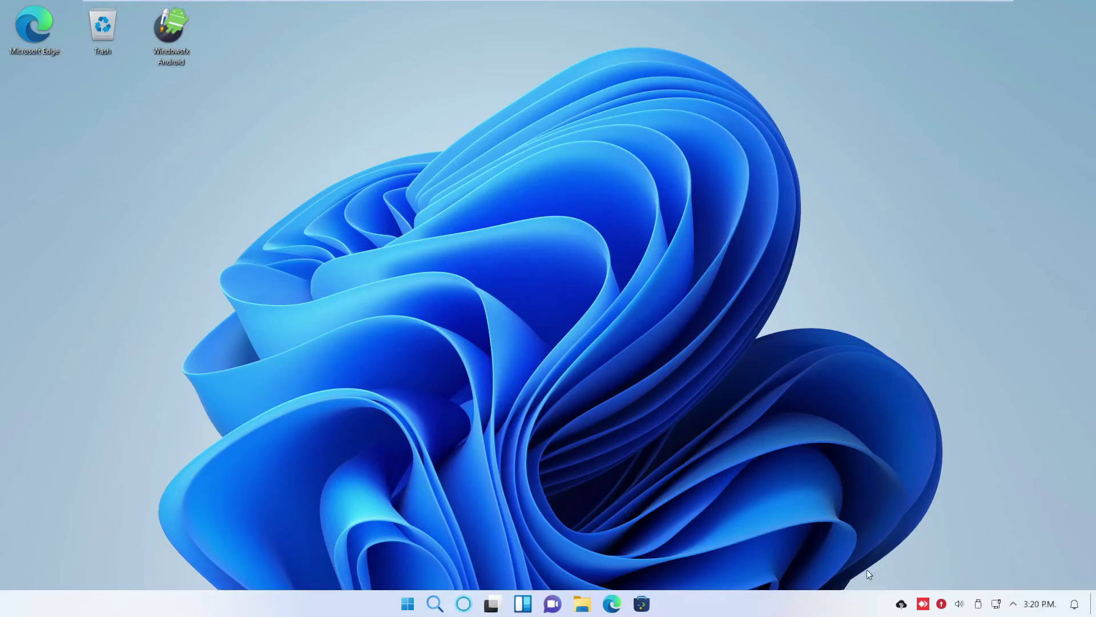
click(941, 604)
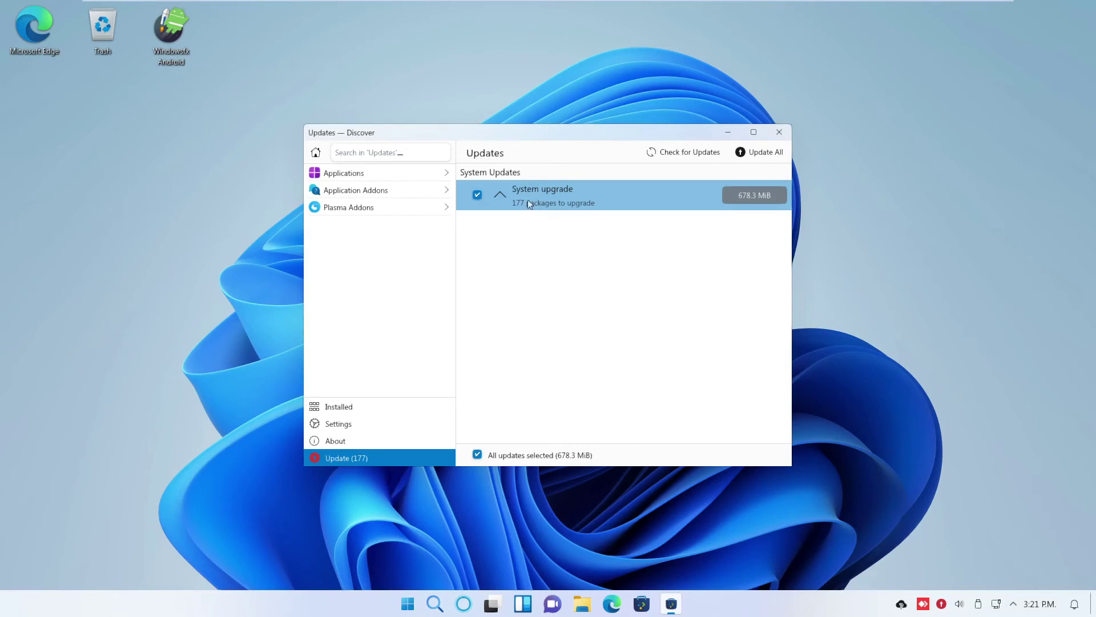
- Expand System upgrade's package list and run Update All for the 177 packages (678.3 MiB)
click(758, 195)
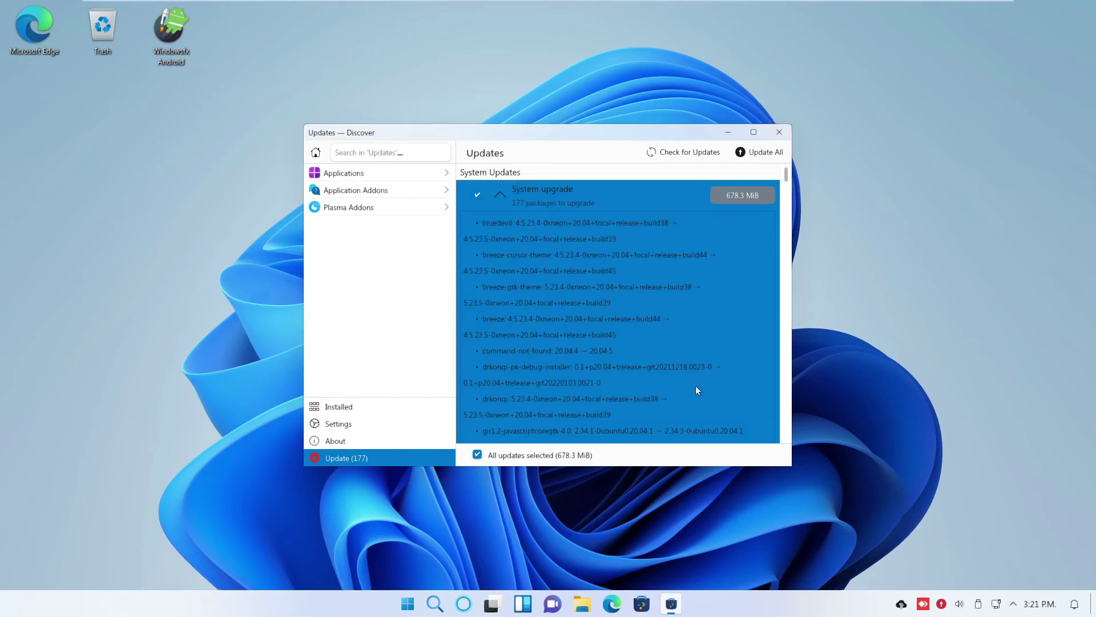
click(751, 153)
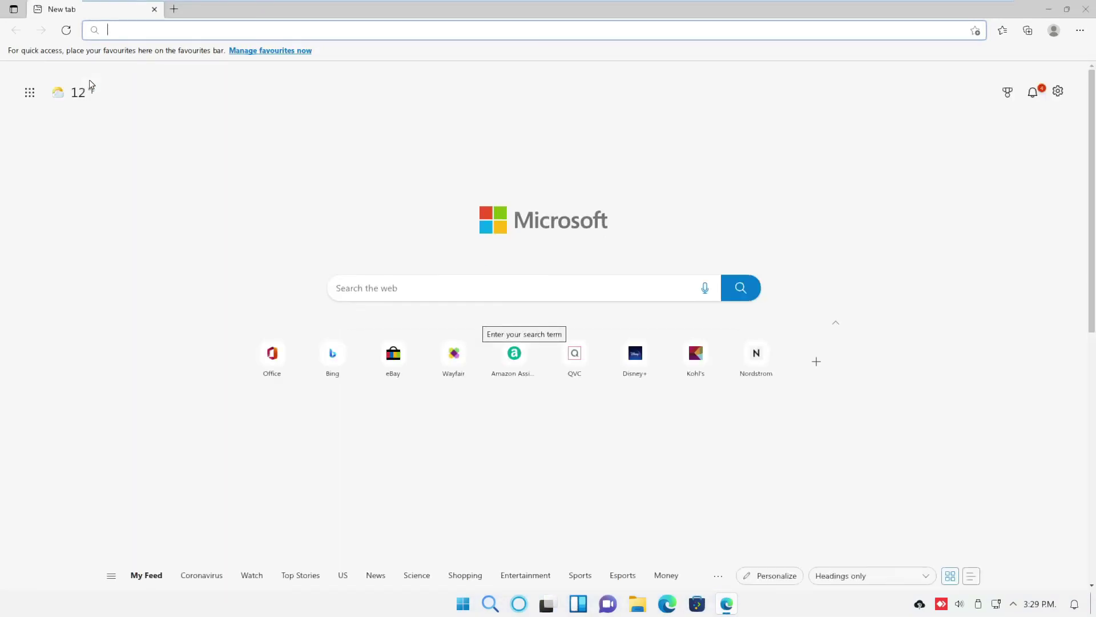
- Launch One Drive from the Start menu's Recommended list to open Configure OneDrive
click(463, 606)
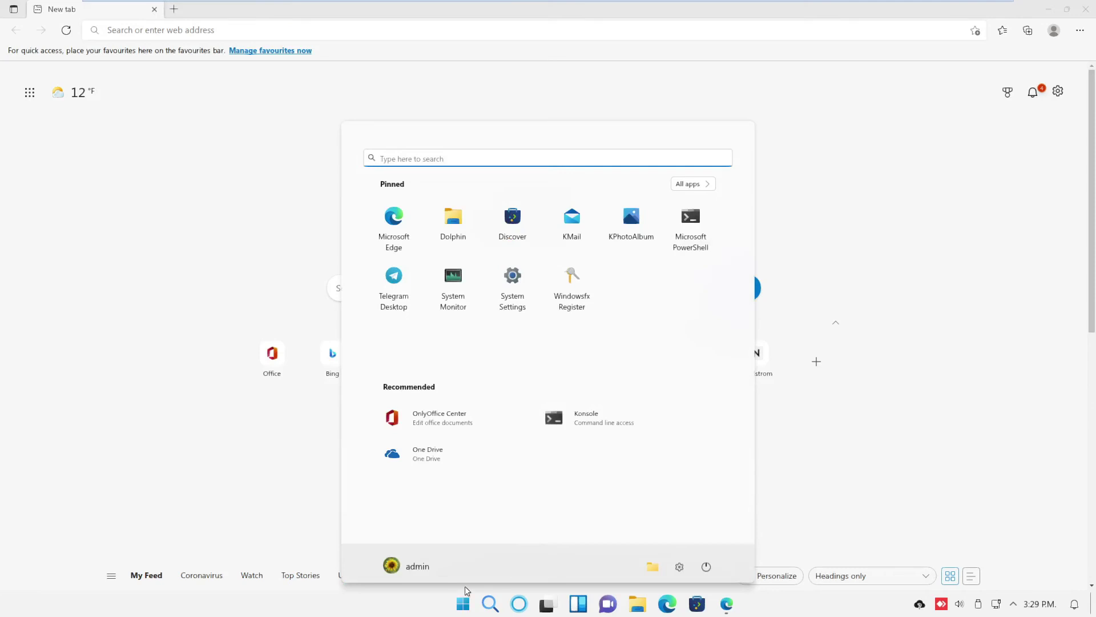
click(432, 455)
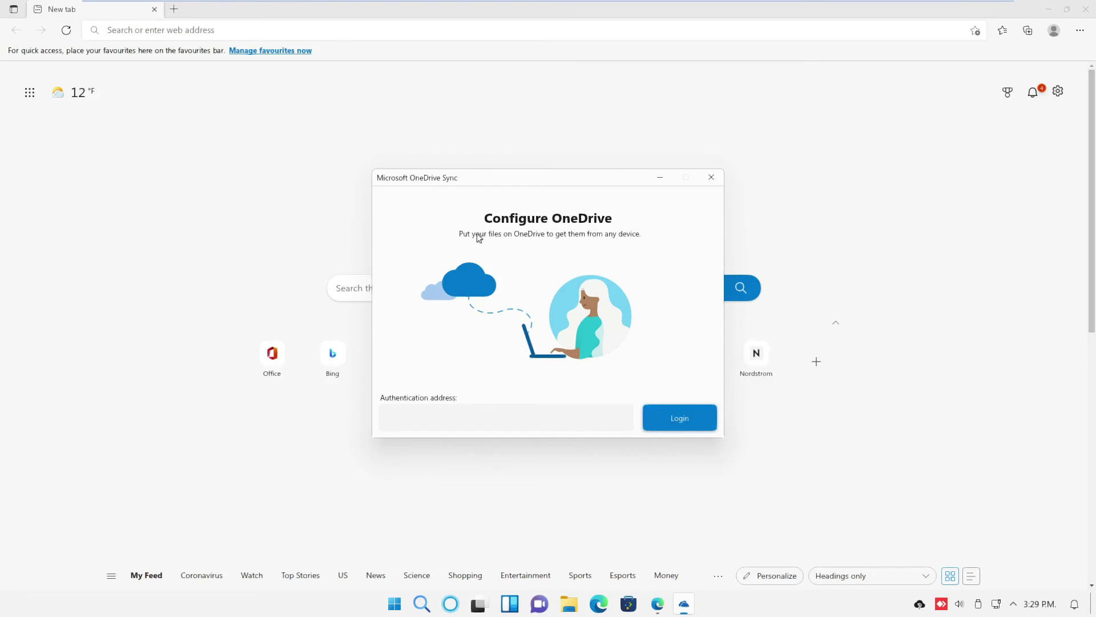
- Start the OneDrive login to show the authentication-address instructions
click(679, 418)
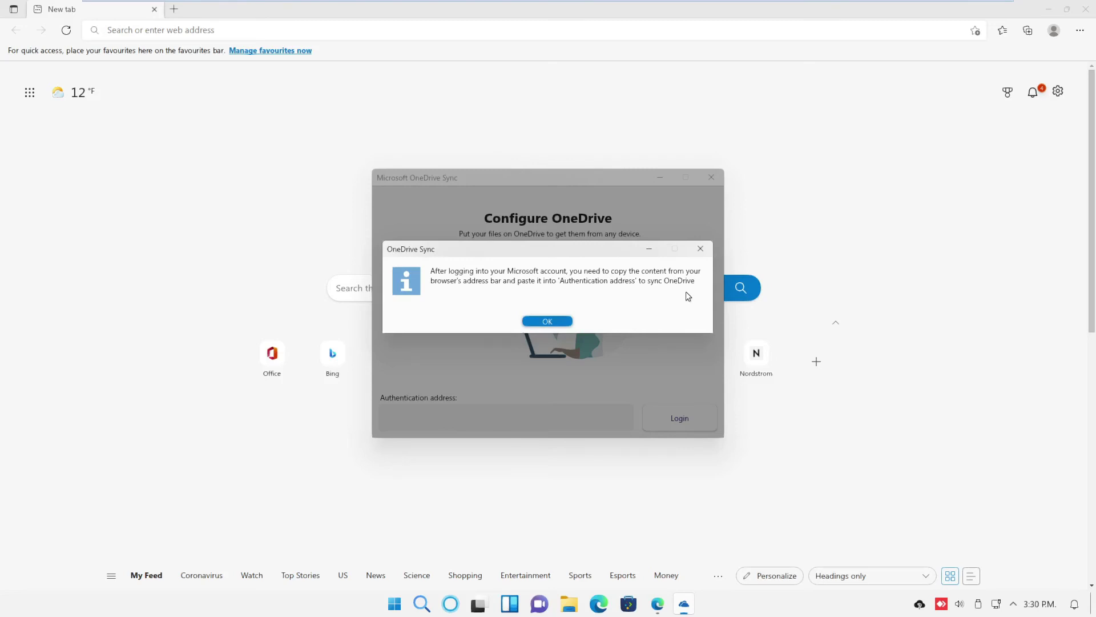
- Dismiss the OneDrive info dialog and submit the account e-mail on Microsoft's sign-in page
click(547, 322)
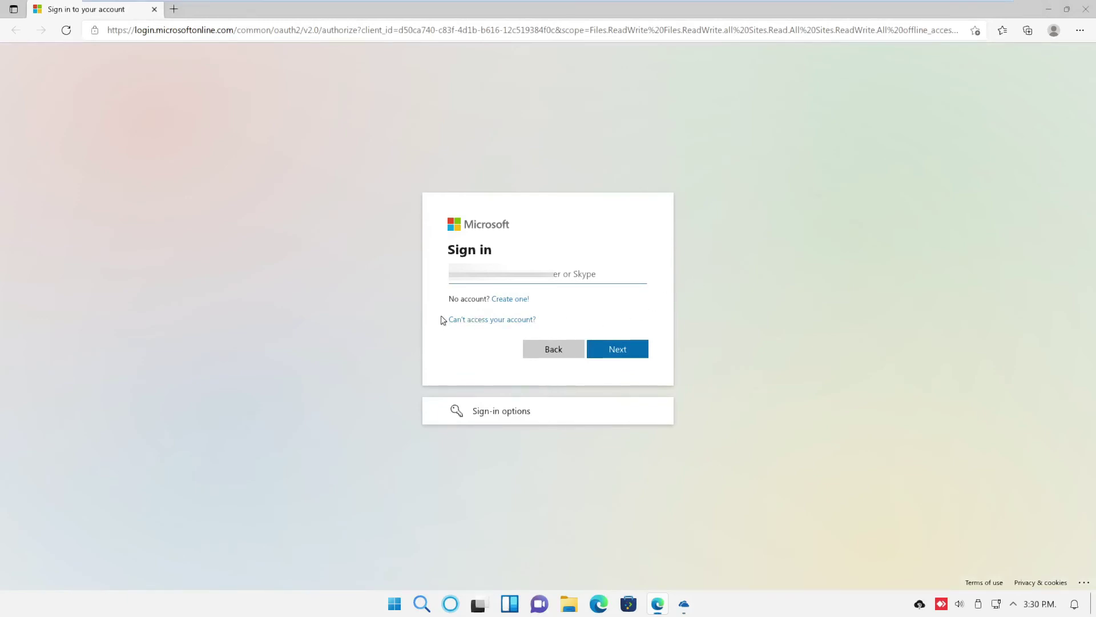
key(ctrl+v)
text(ook.com)
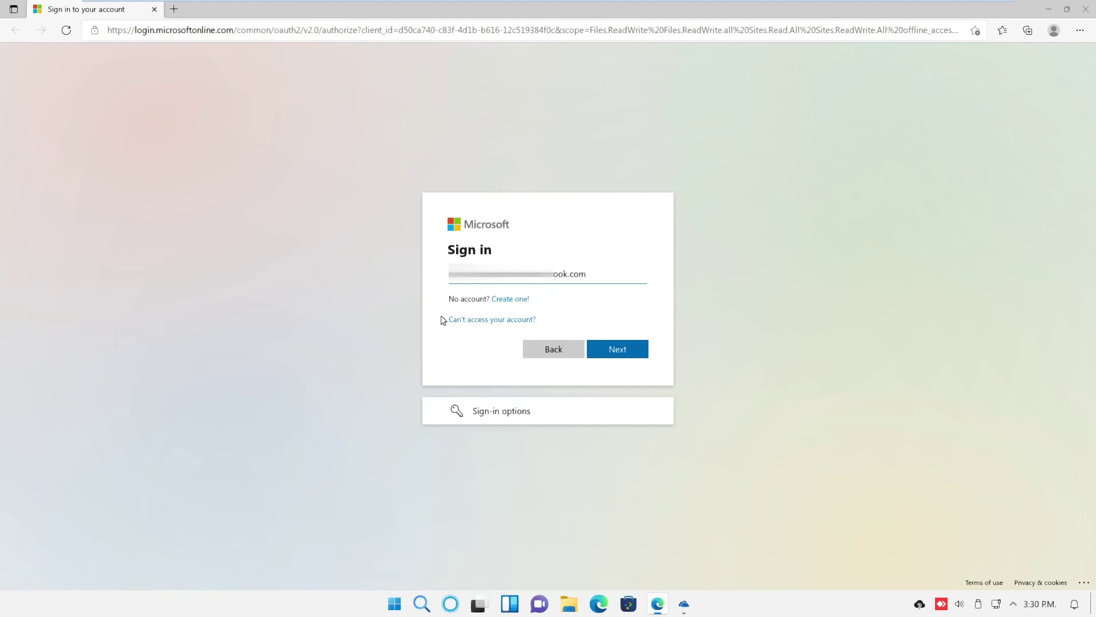
click(620, 352)
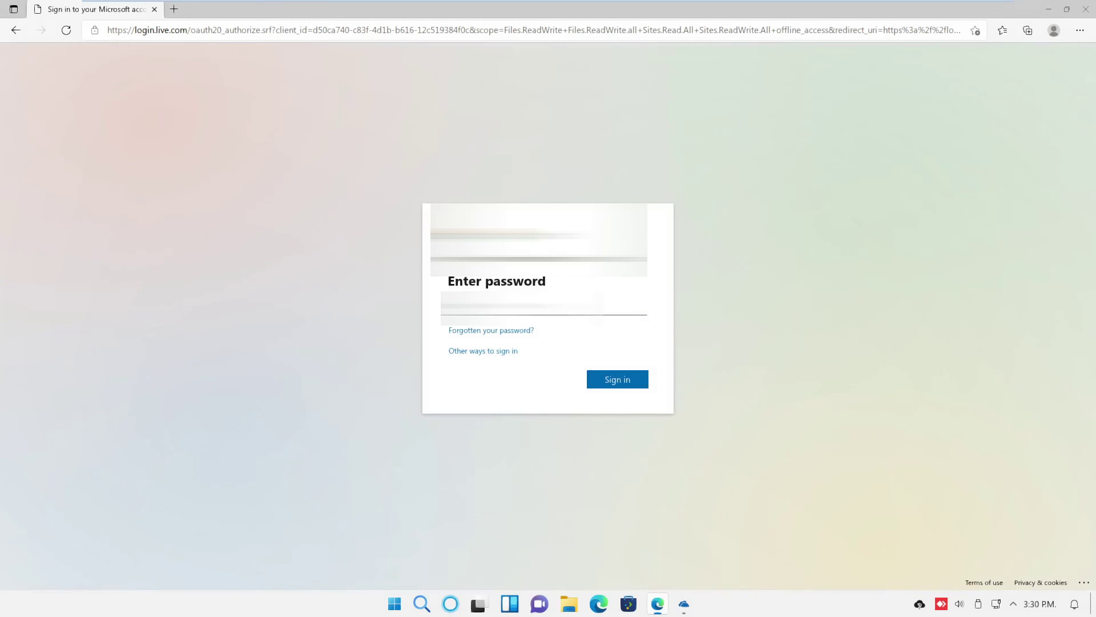
- Sign in with the account password, decline saving it, and grant OneDrive Client for Linux access
text(•)
click(621, 382)
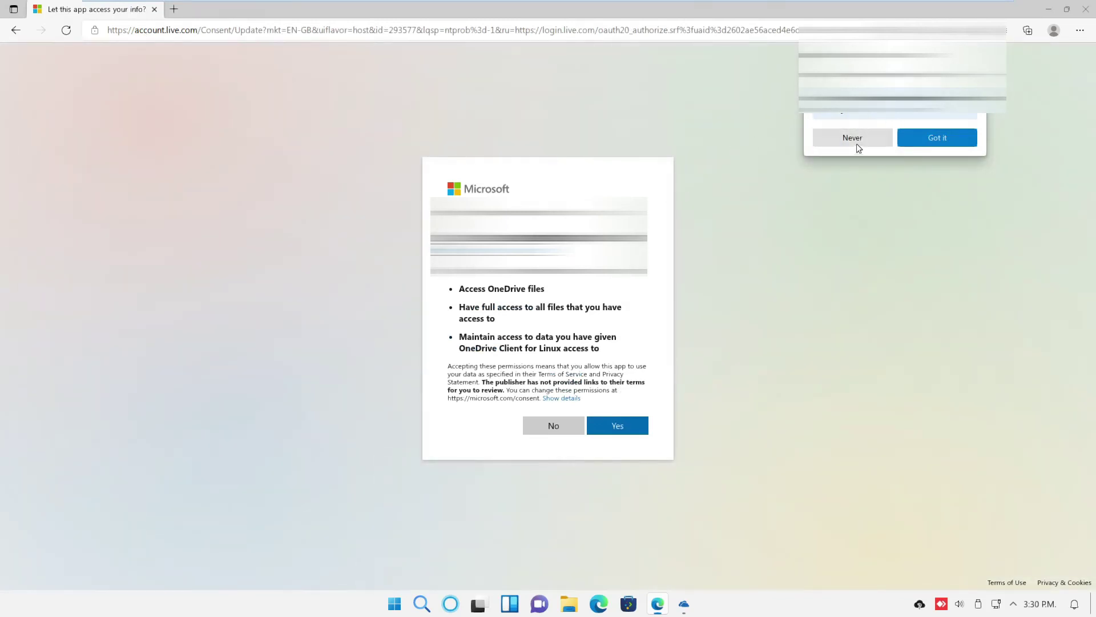
click(938, 139)
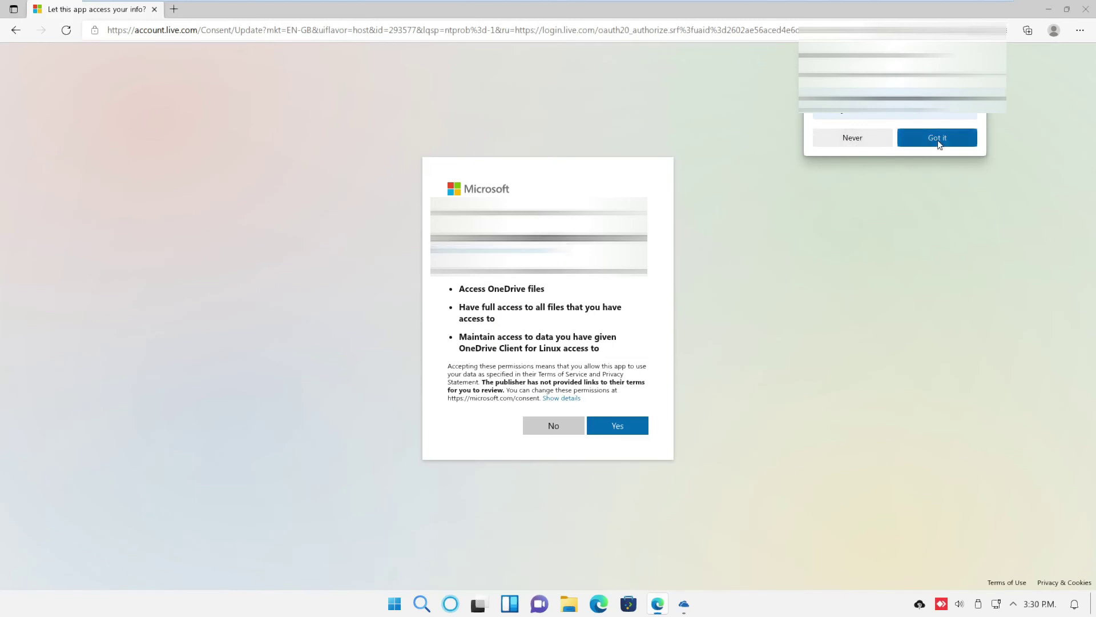
click(626, 429)
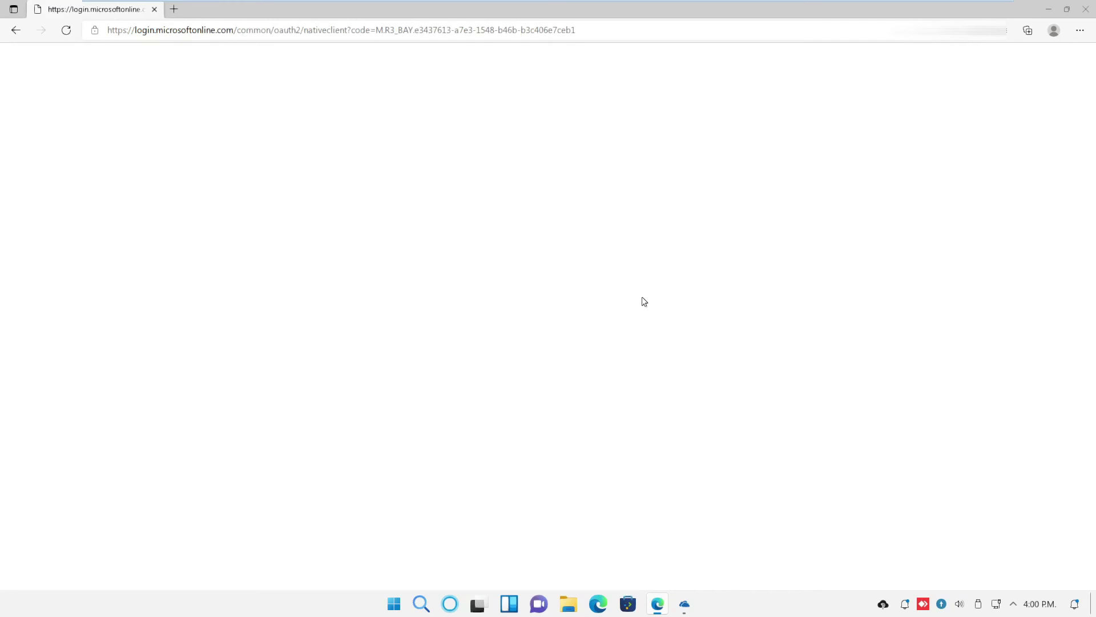
- Paste the browser's redirect URL into OneDrive Sync's Authentication address and log in
click(683, 609)
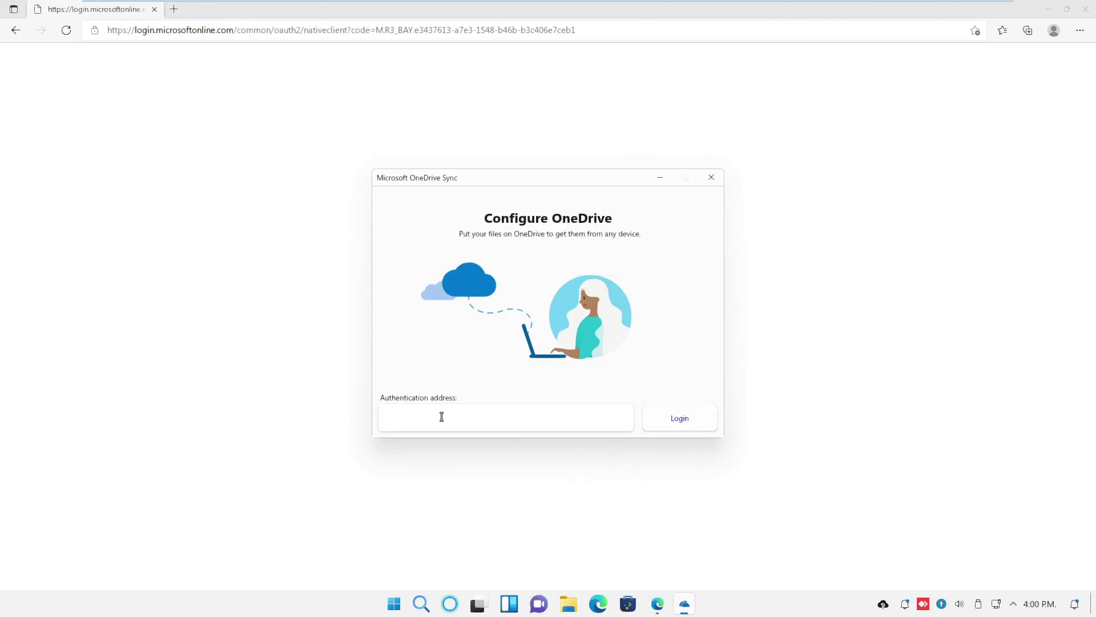
key(ctrl+v)
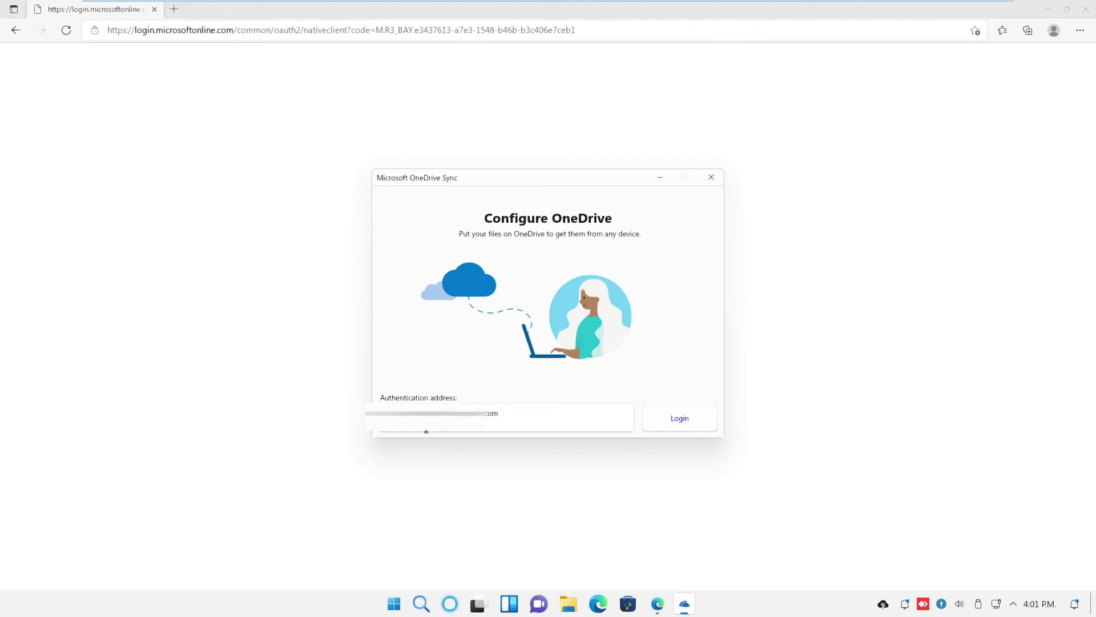
click(686, 420)
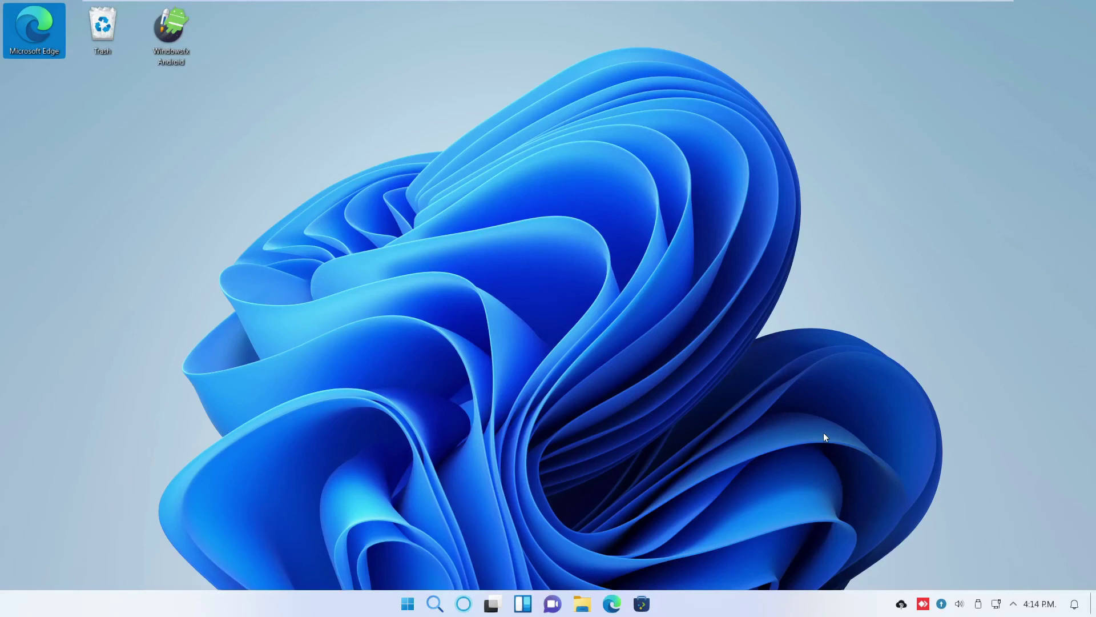
- Search Discover for 'firefox', install Firefox from Flatpak, and close the store
click(644, 610)
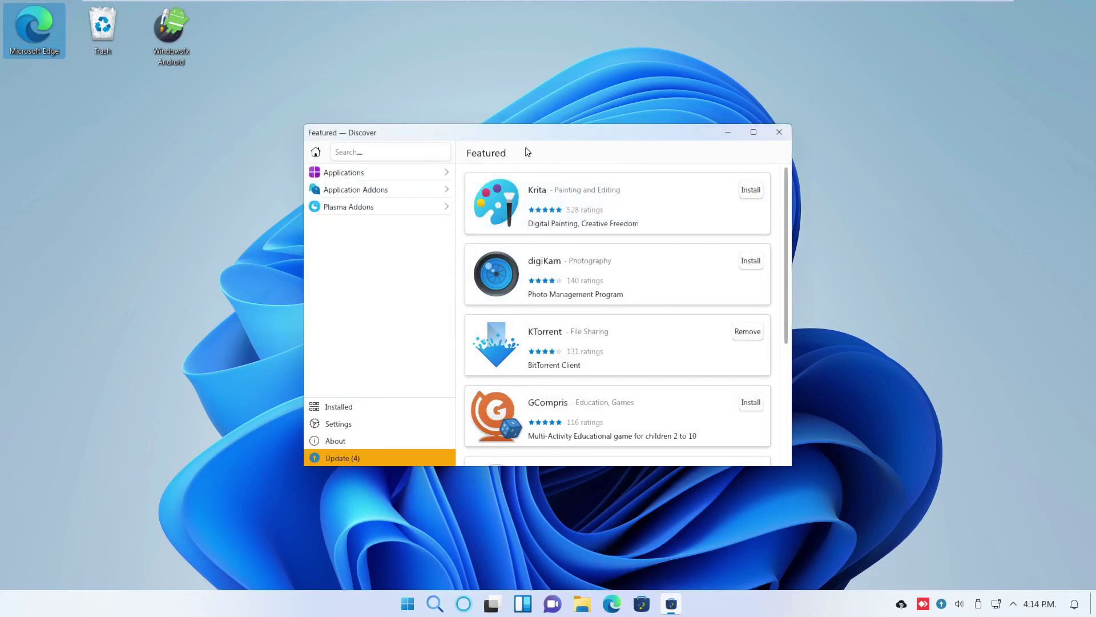
click(388, 151)
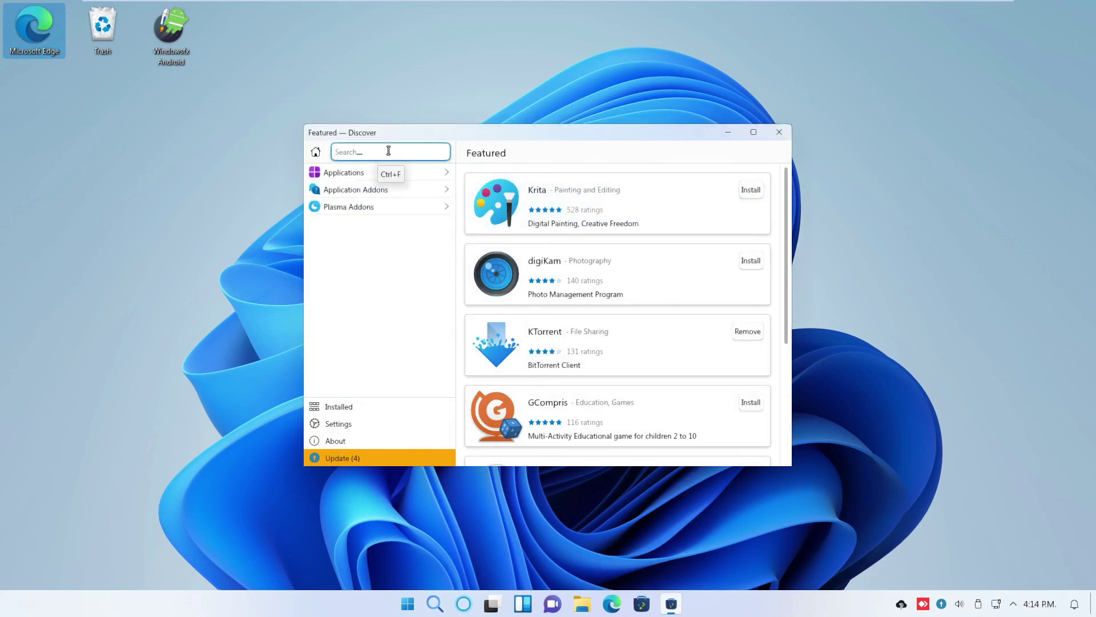
text(fir)
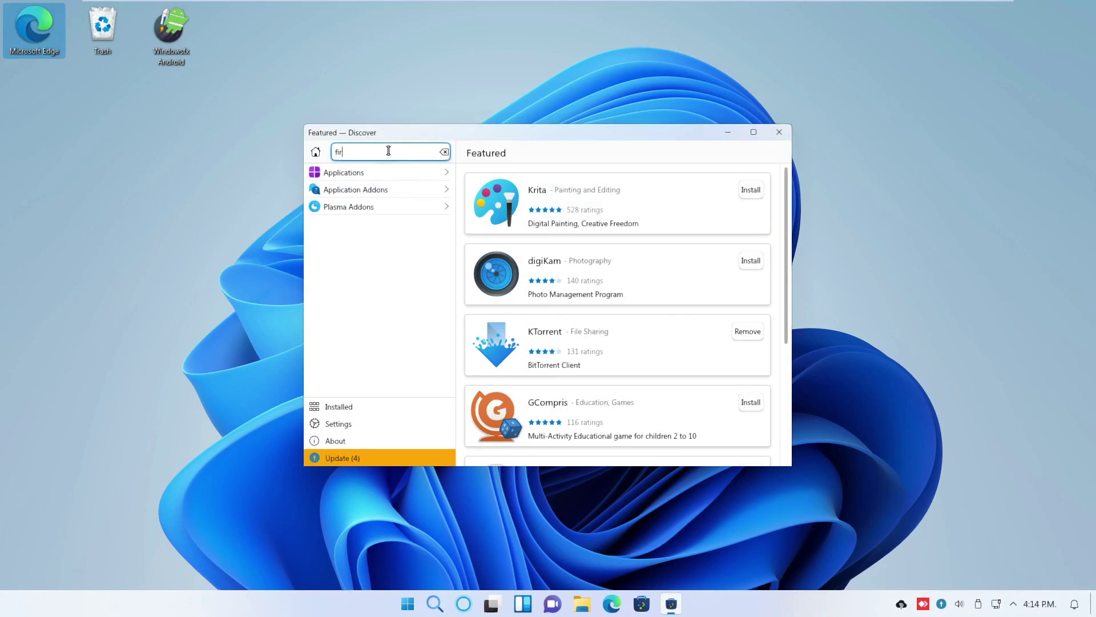
text(efox)
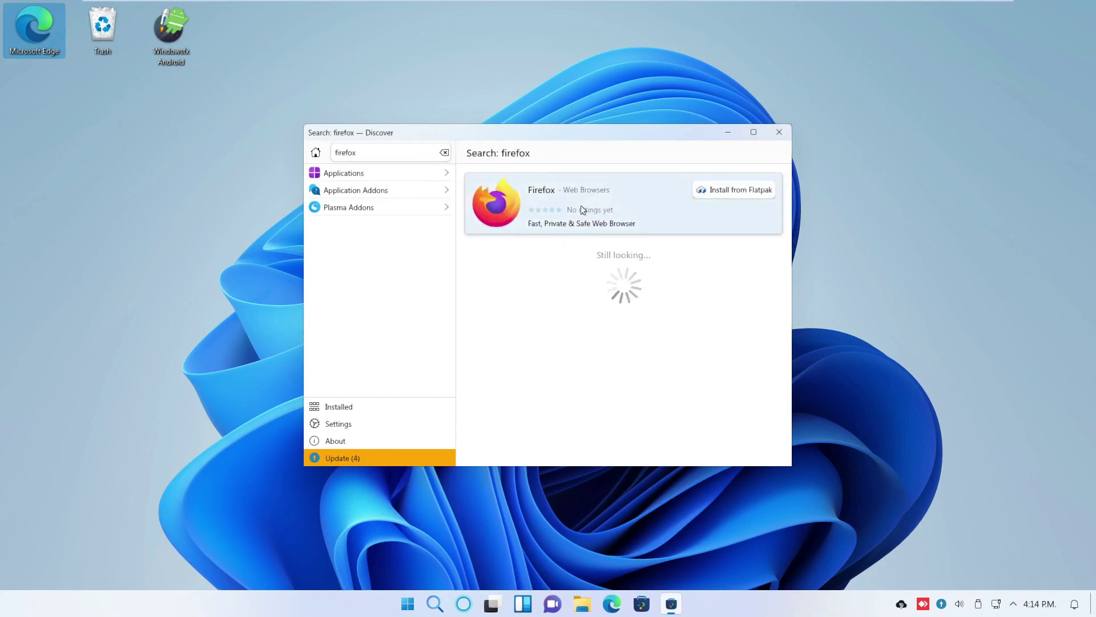
click(728, 191)
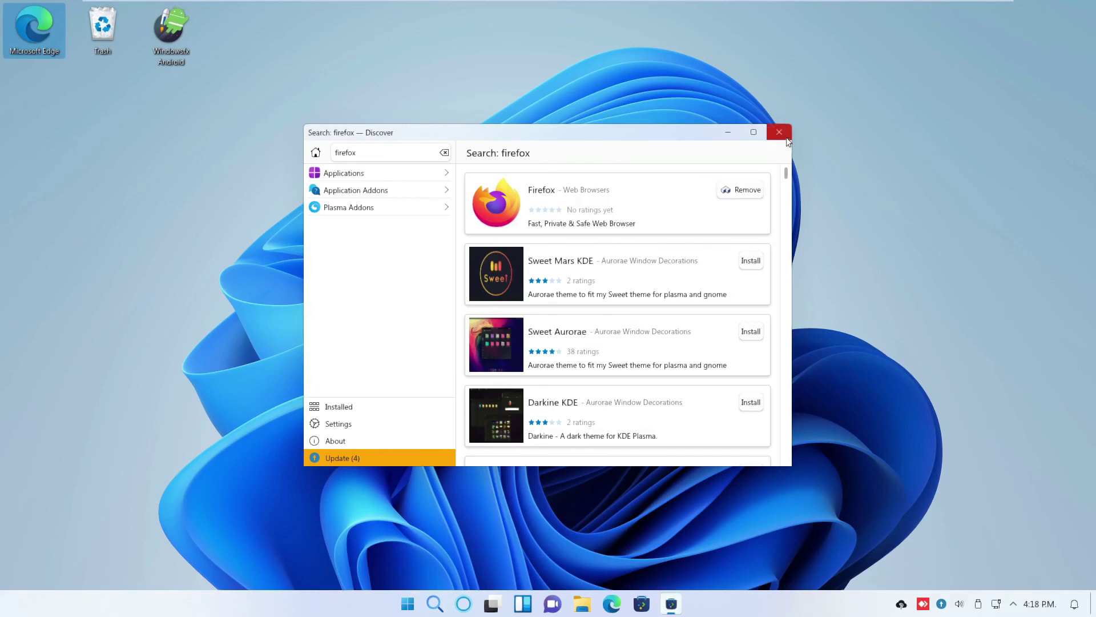
click(781, 133)
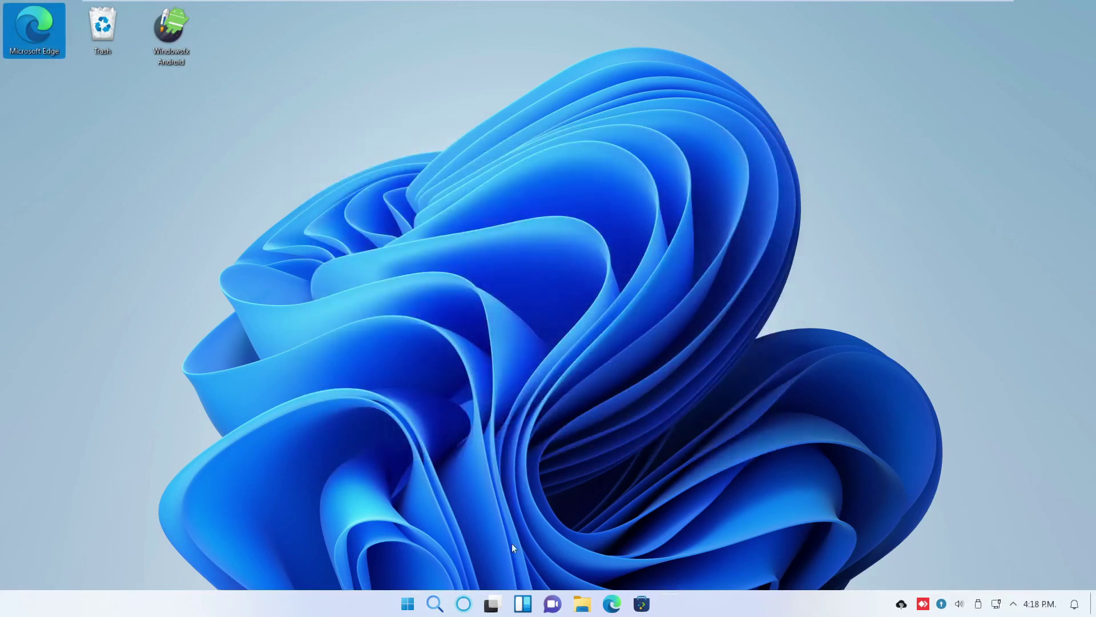
click(408, 605)
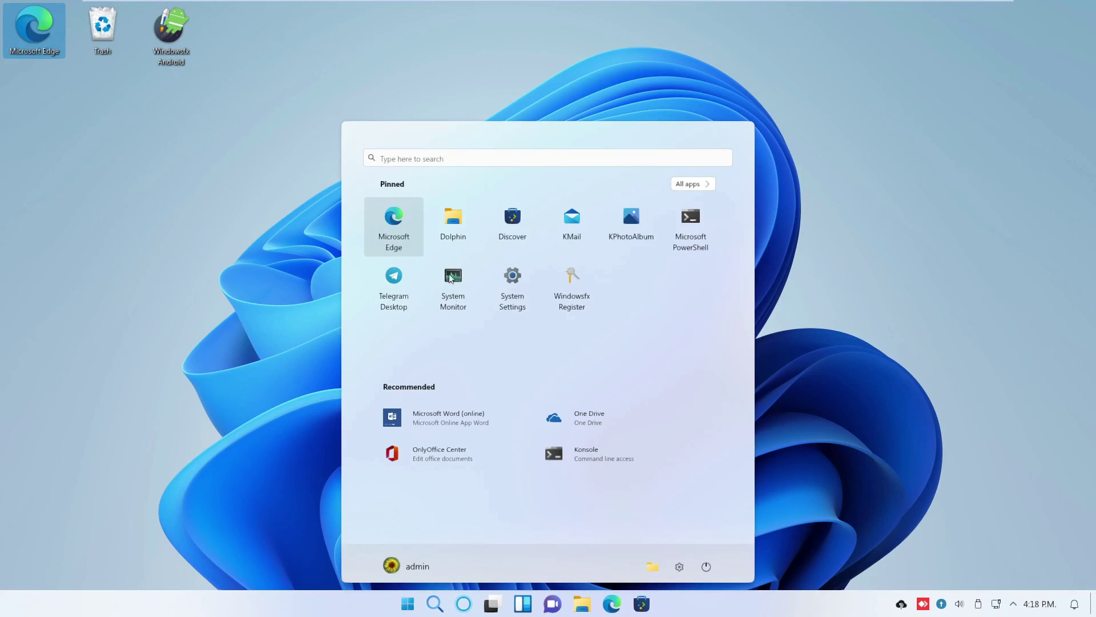
- Search the Start menu for 'fire' and launch Firefox from Applications
click(484, 161)
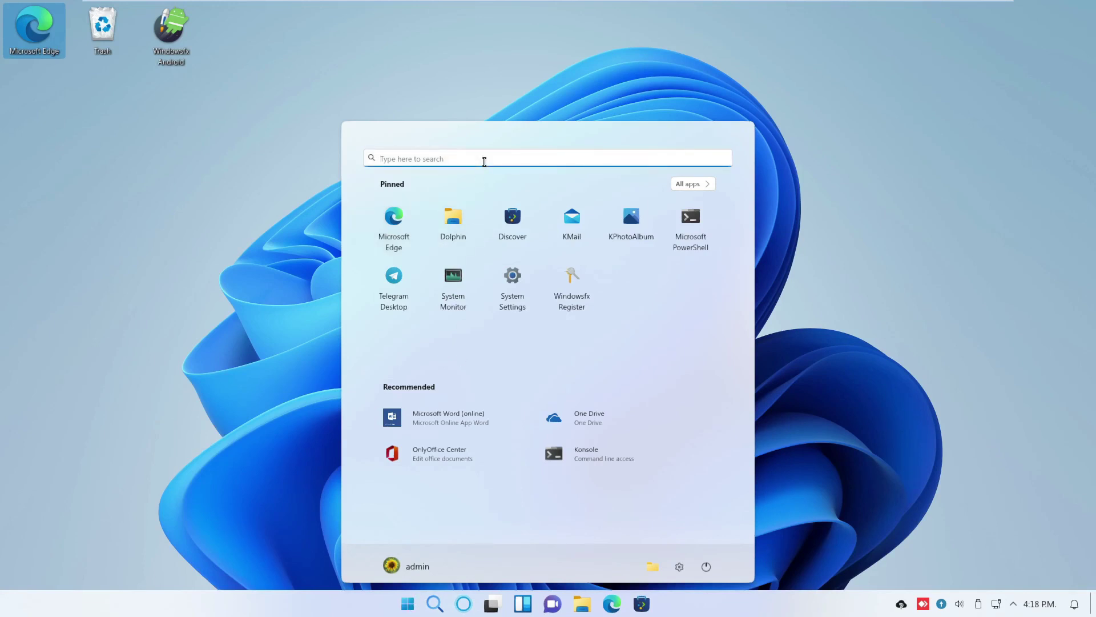
text(fire)
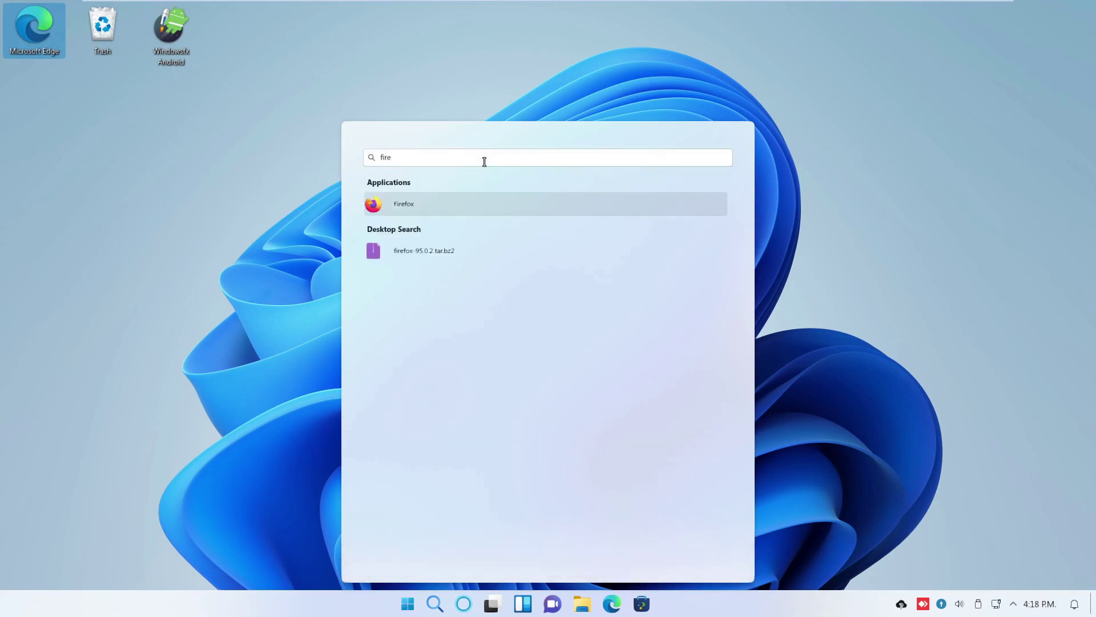
click(445, 213)
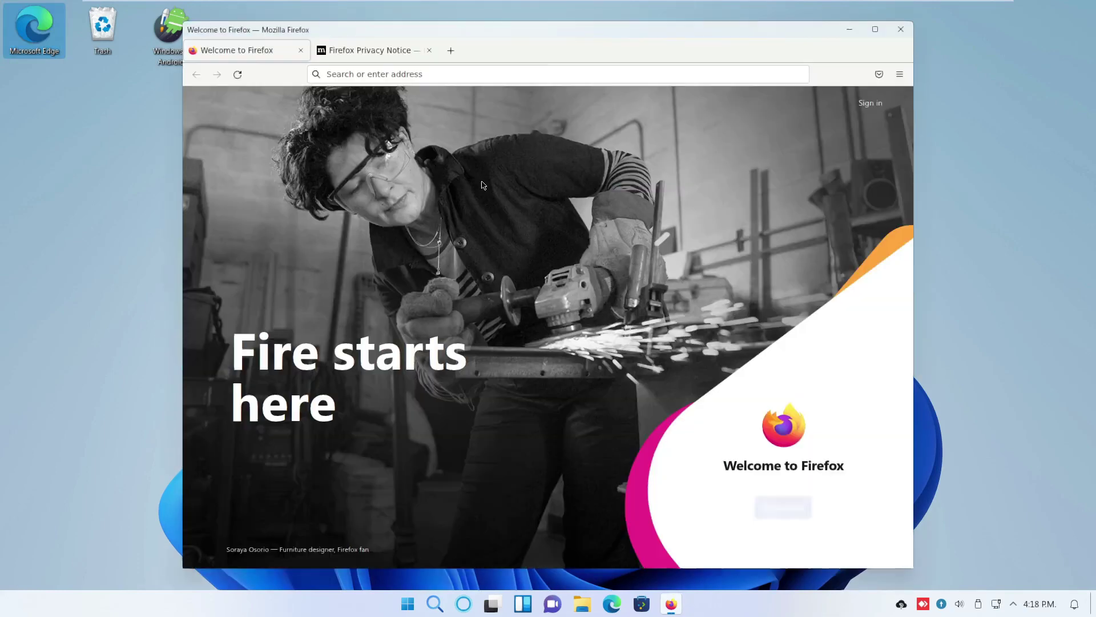
- Skip Firefox's welcome screens (import, colourway) and close the Privacy Notice tab
click(782, 491)
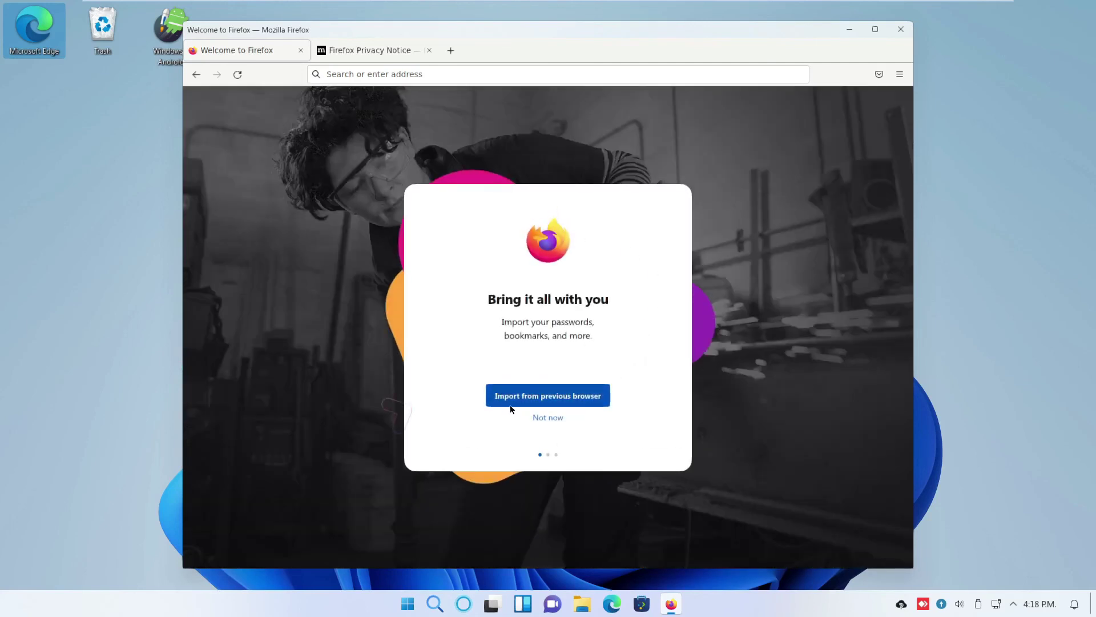
click(546, 417)
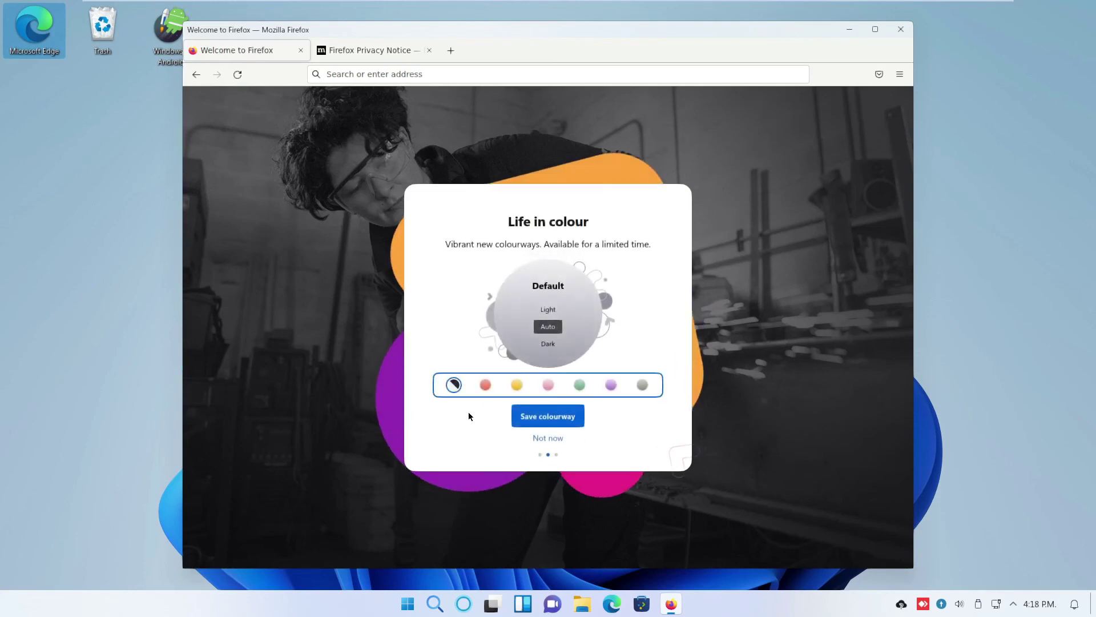
click(549, 439)
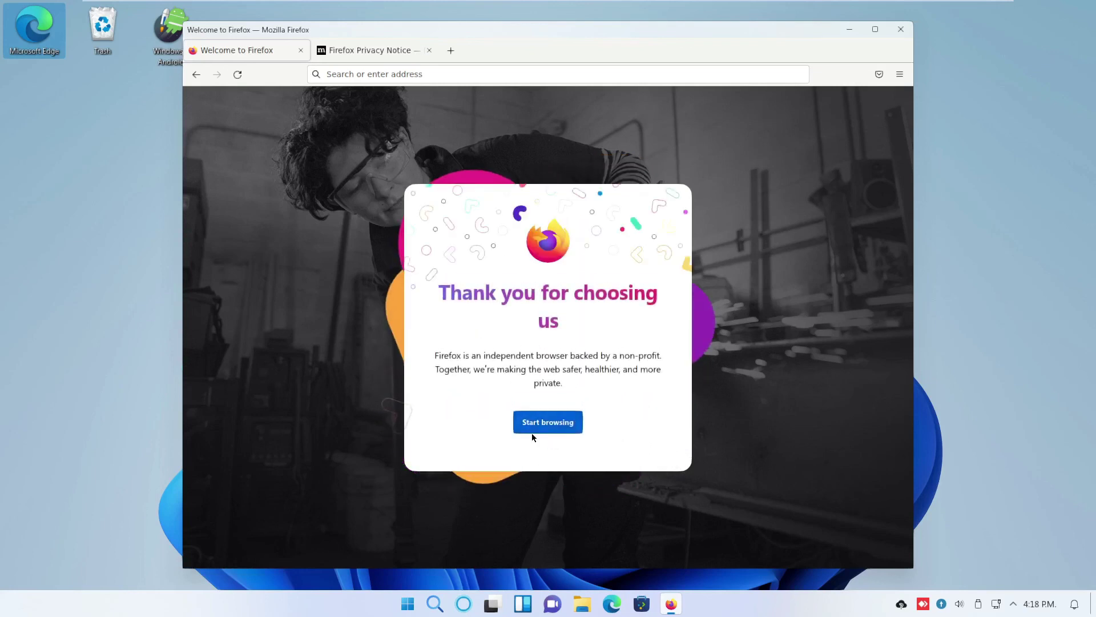
click(544, 426)
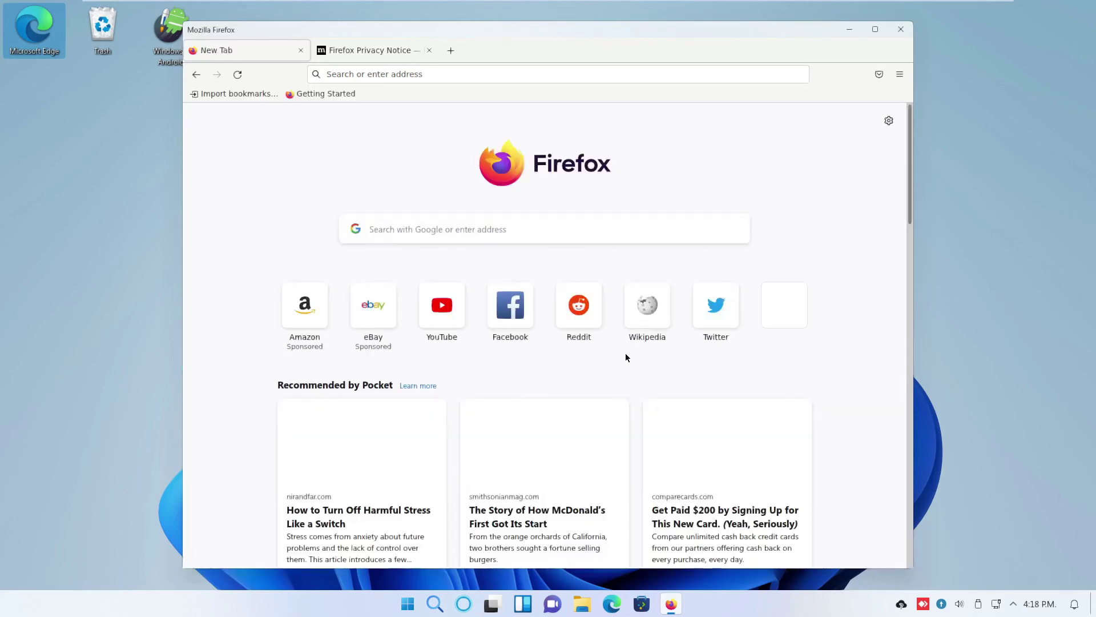
click(392, 52)
click(430, 50)
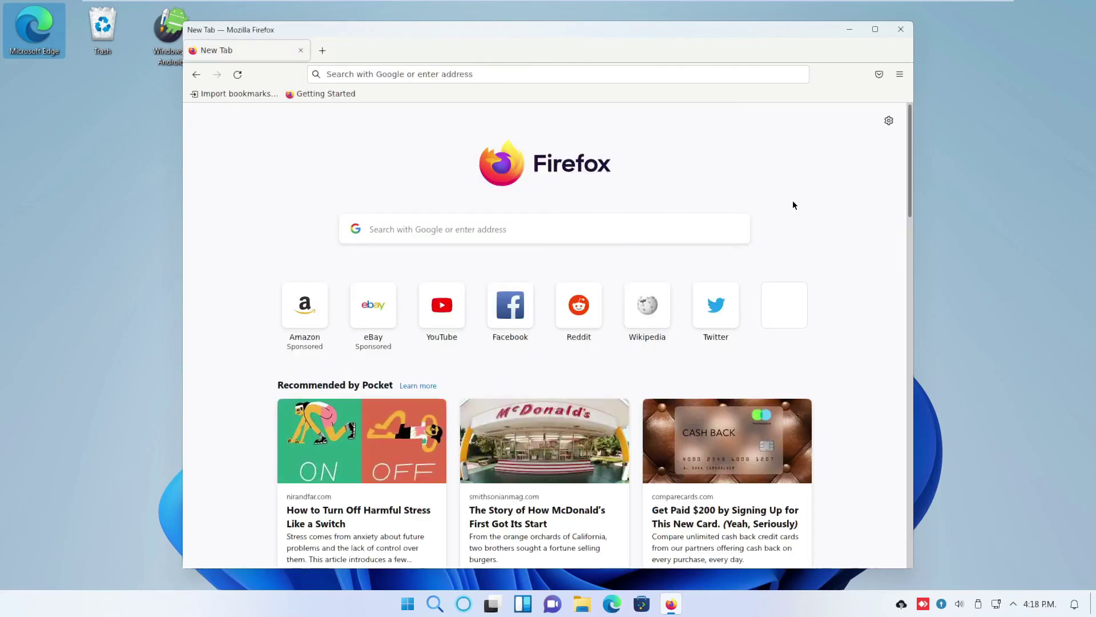